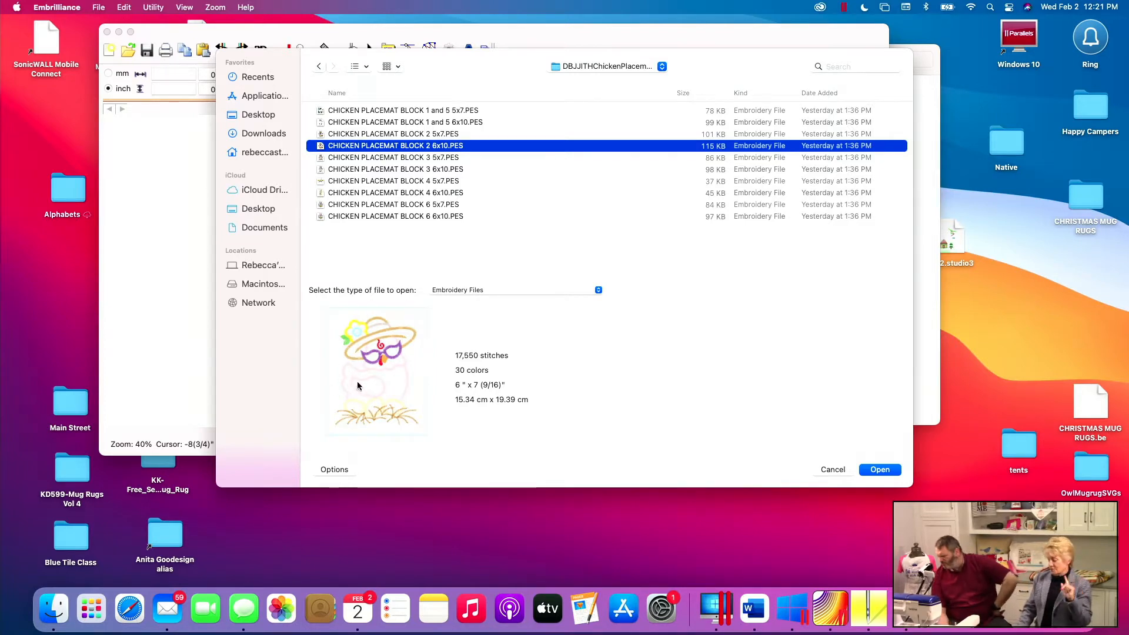
# Open CHICKEN PLACEMAT BLOCK 2 6x10.PES, expand its color stop list and enlarge the design window to full screen
pyautogui.click(876, 470)
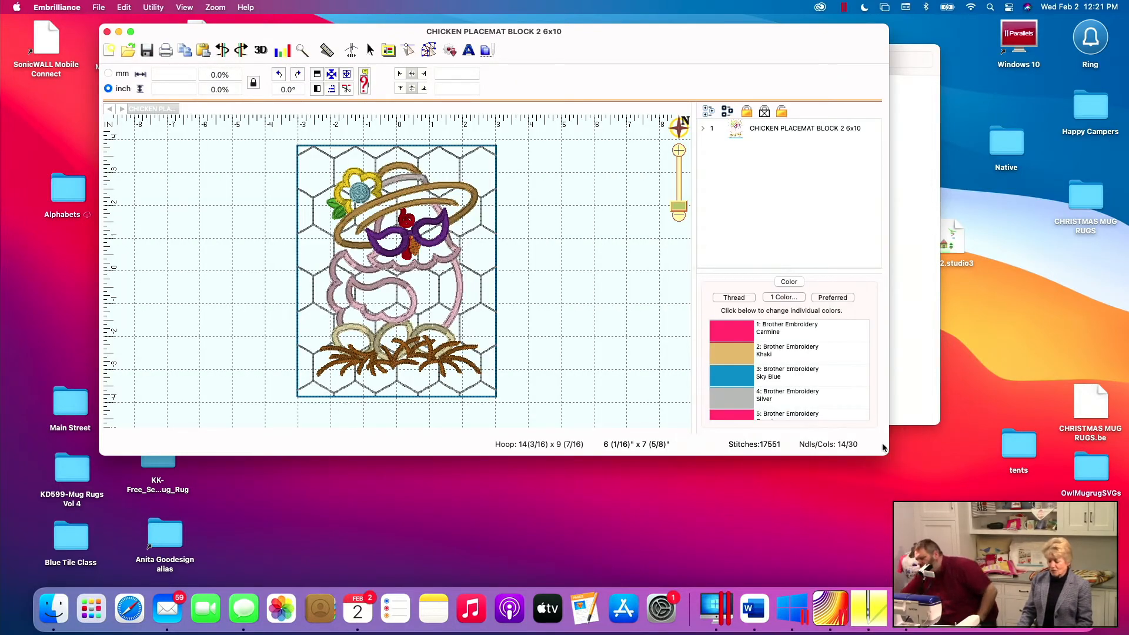
pyautogui.moveTo(886, 450); pyautogui.dragTo(935, 538)
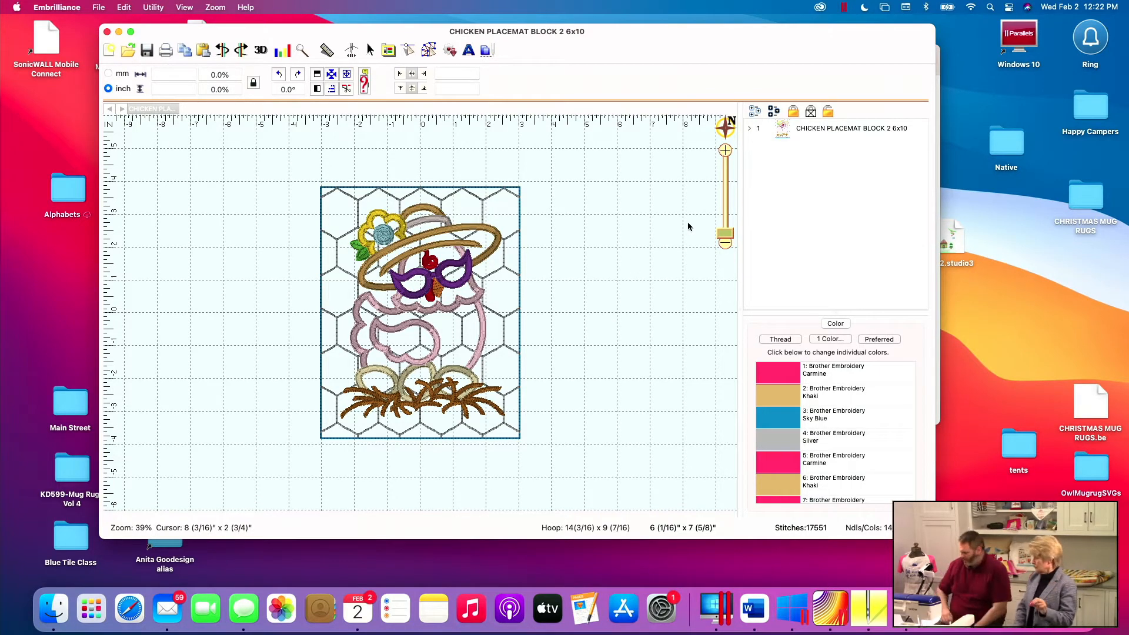
pyautogui.click(750, 129)
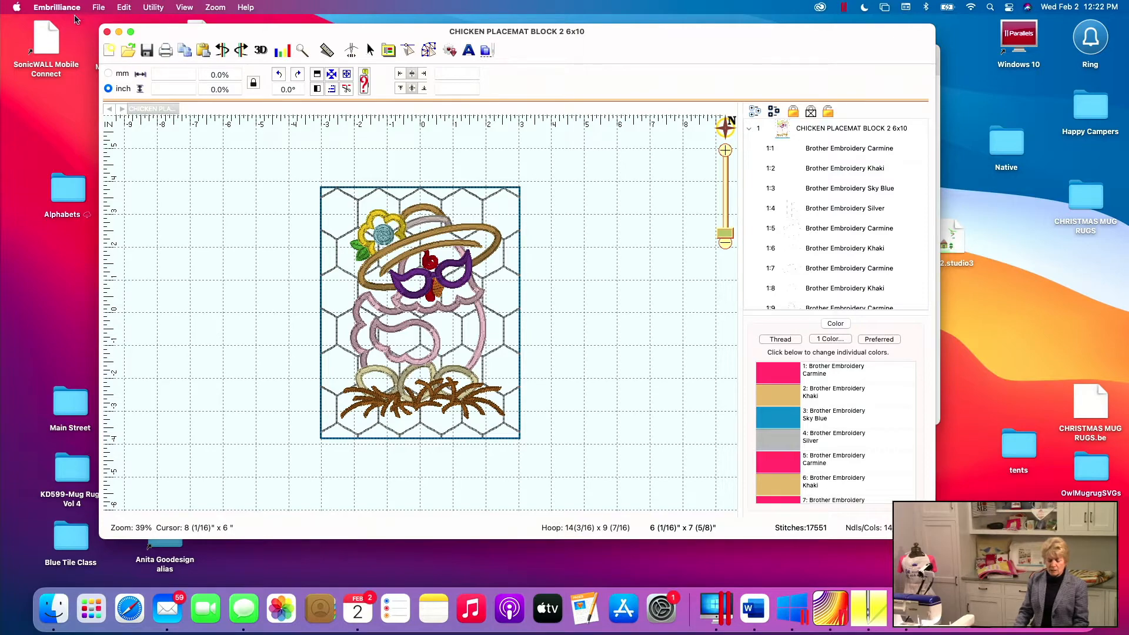
pyautogui.click(131, 32)
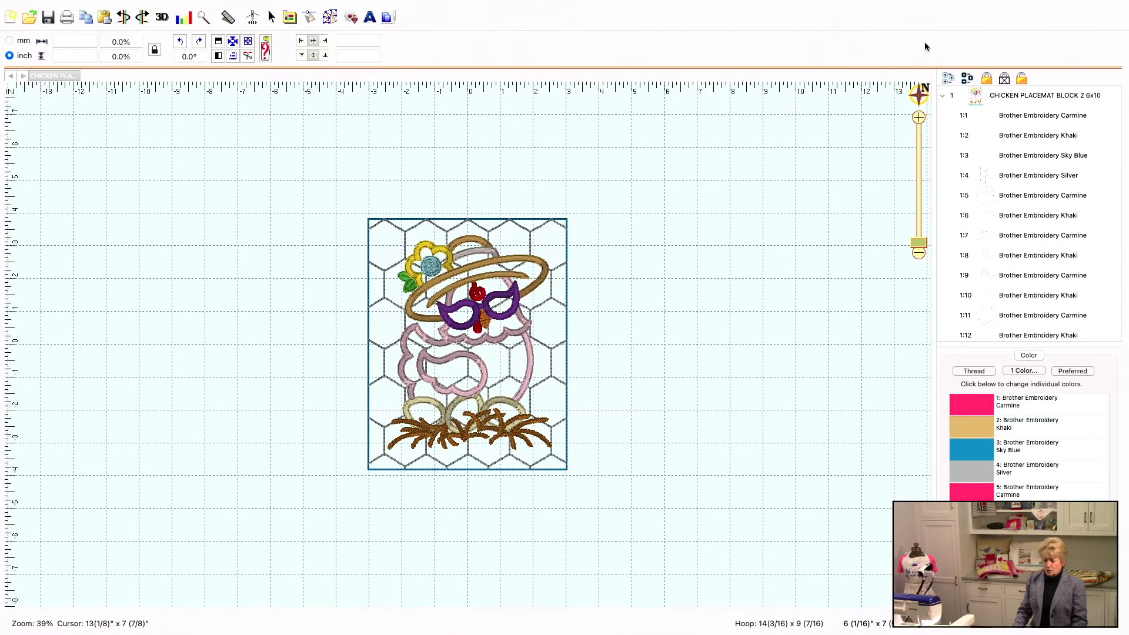
# Examine color stops 1:1 through 1:5 one by one, comparing them with the complete chicken design
pyautogui.click(1025, 119)
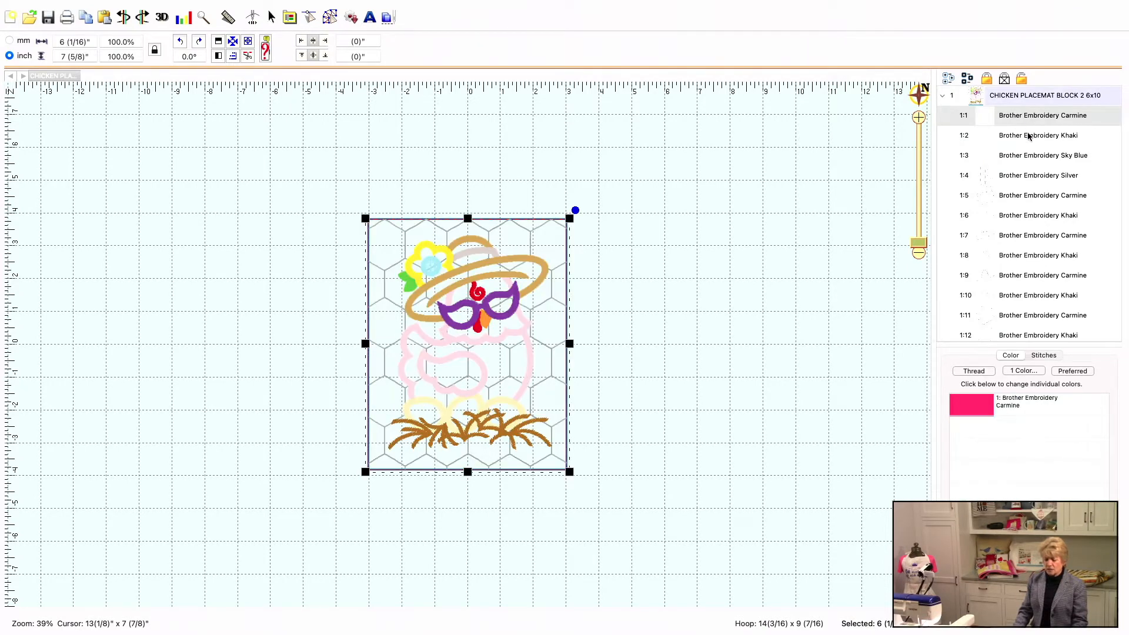
pyautogui.click(1028, 136)
pyautogui.click(1026, 158)
pyautogui.click(1028, 179)
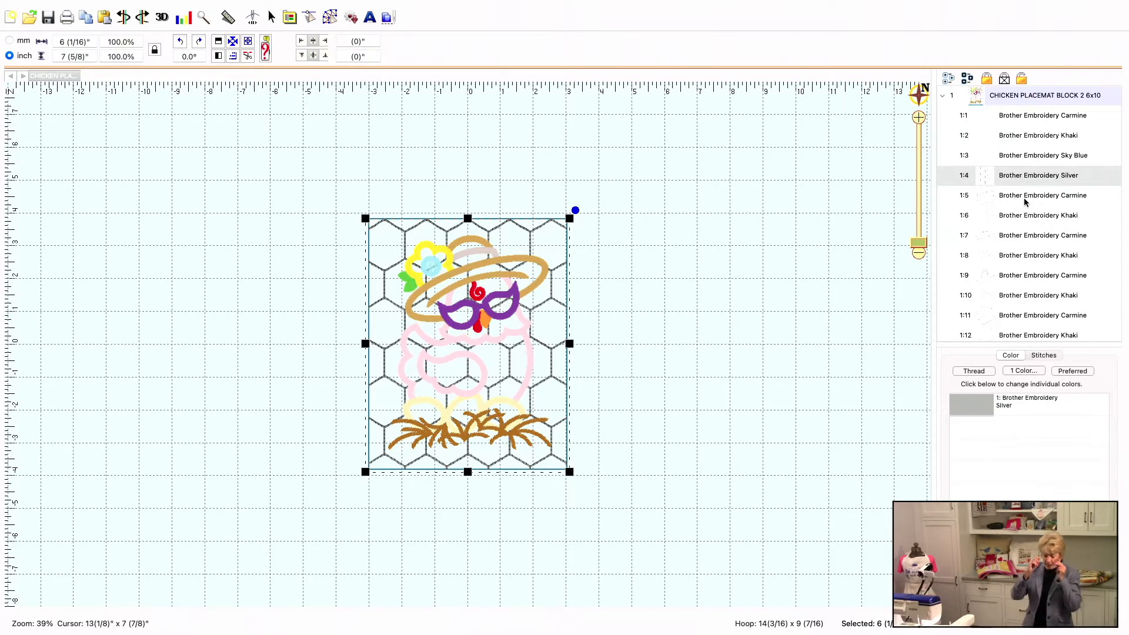
pyautogui.click(990, 203)
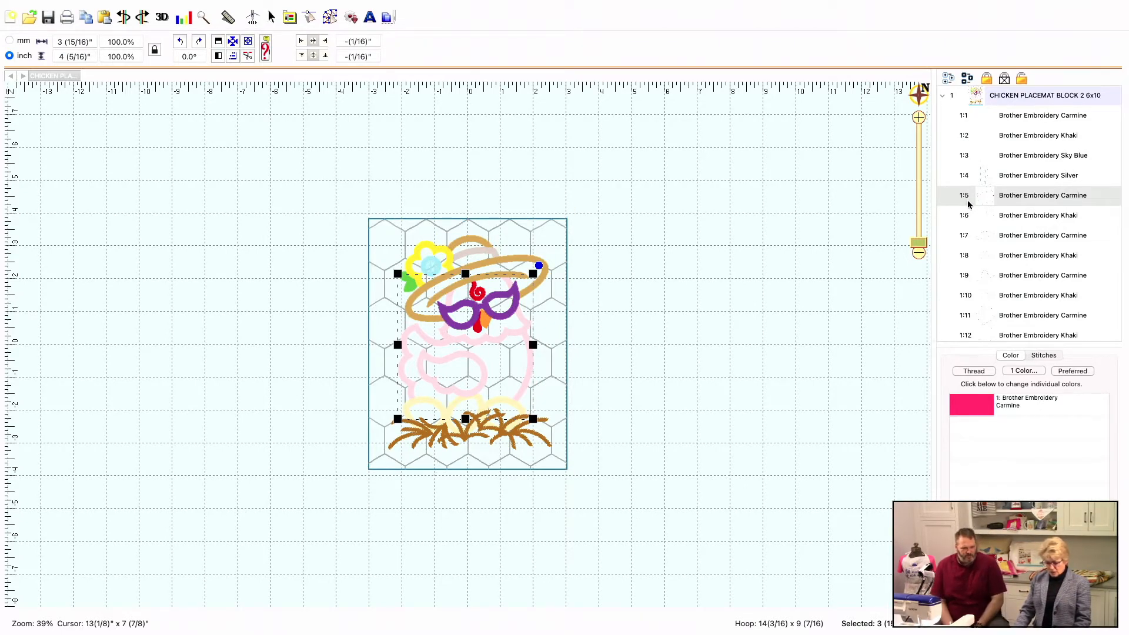
pyautogui.click(688, 400)
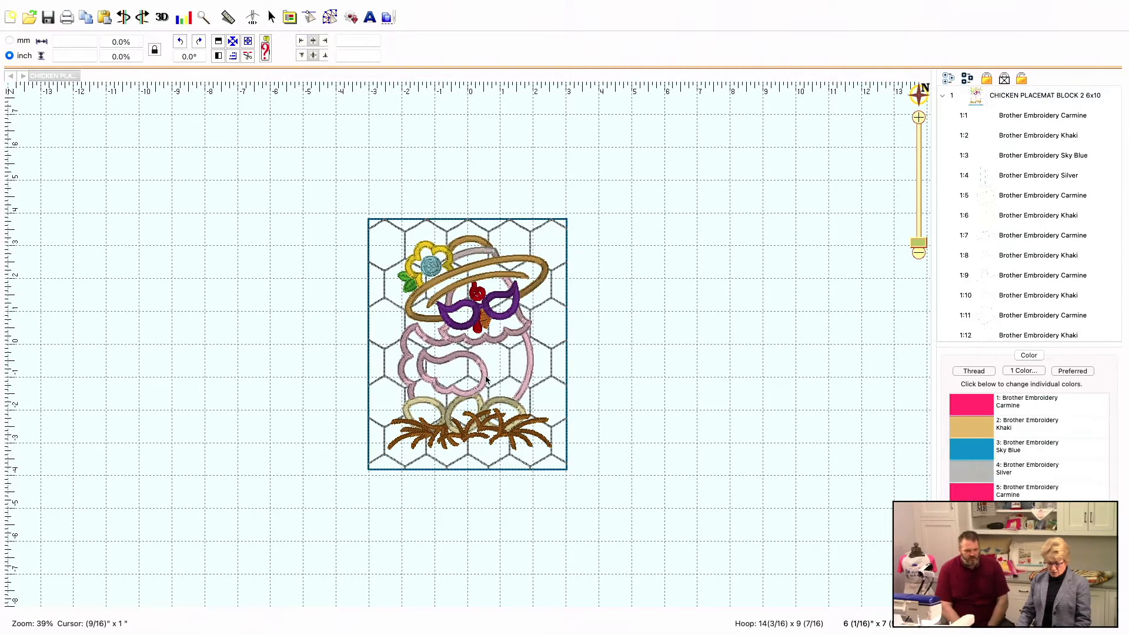
pyautogui.click(486, 379)
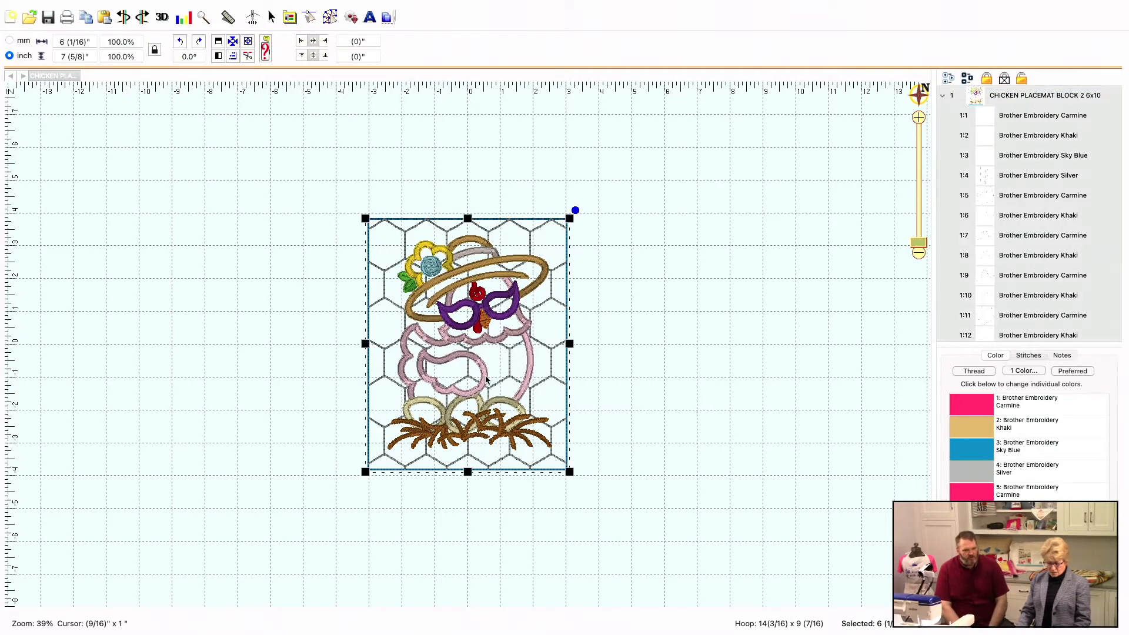
pyautogui.click(686, 369)
# Examine color stops 1:6 through 1:12 to see which hat, flower and body outlines they stitch
pyautogui.click(1044, 282)
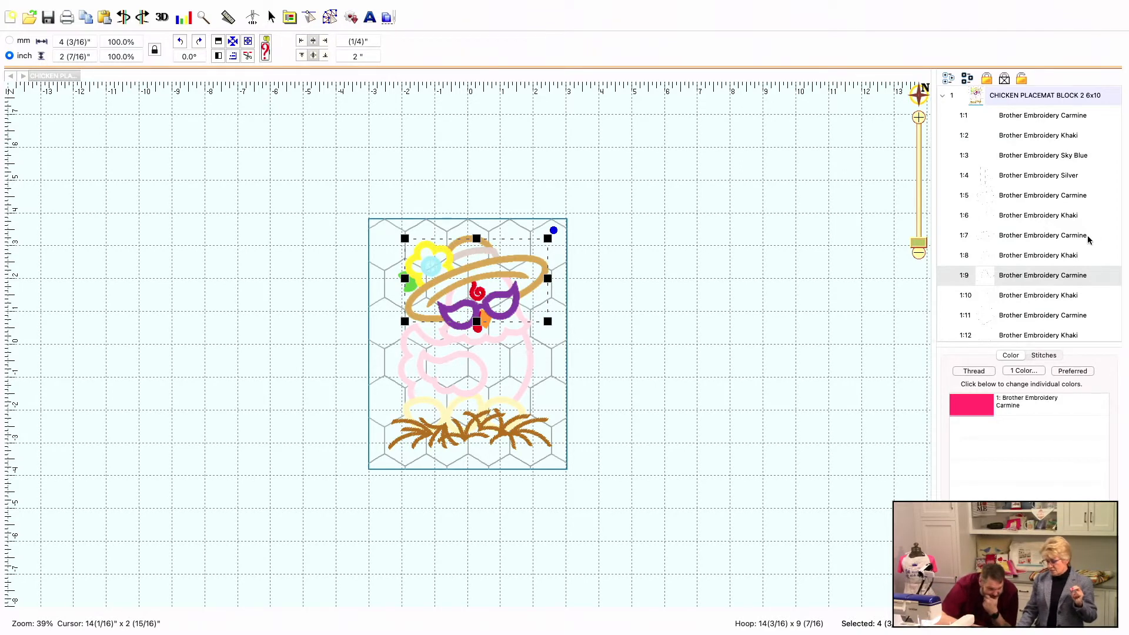
pyautogui.click(1072, 221)
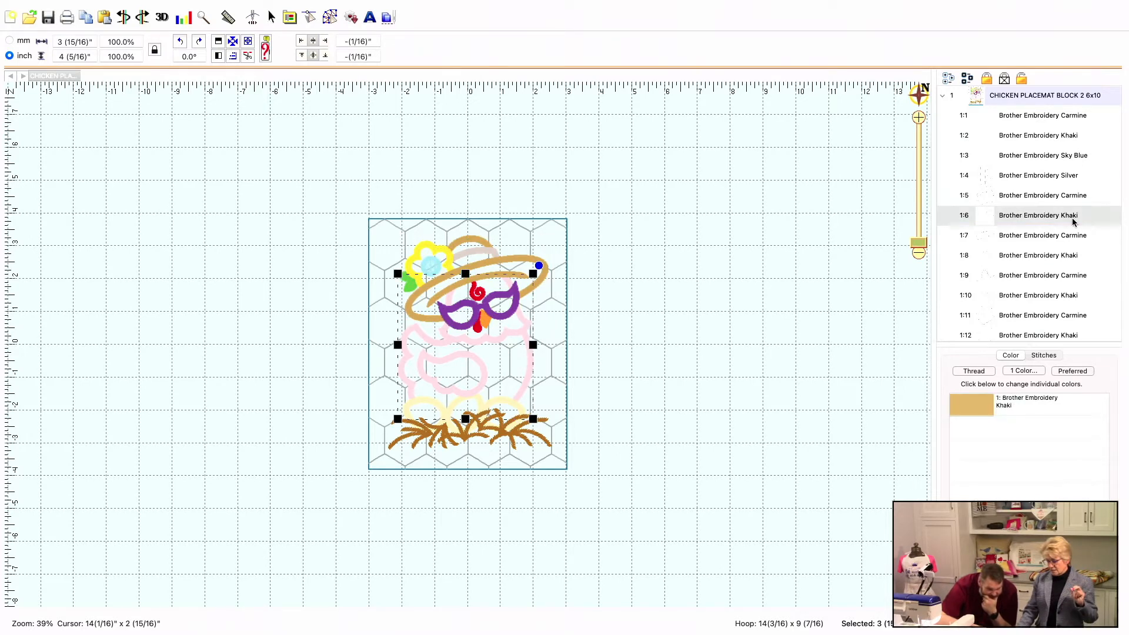
pyautogui.click(1079, 240)
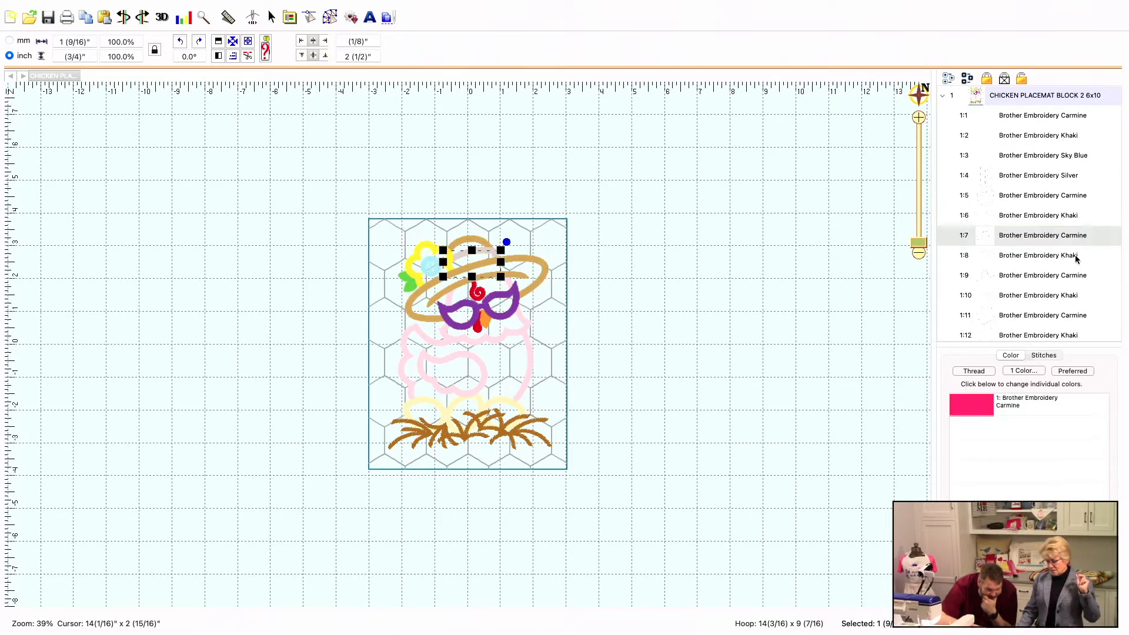
pyautogui.click(1079, 257)
pyautogui.click(1085, 276)
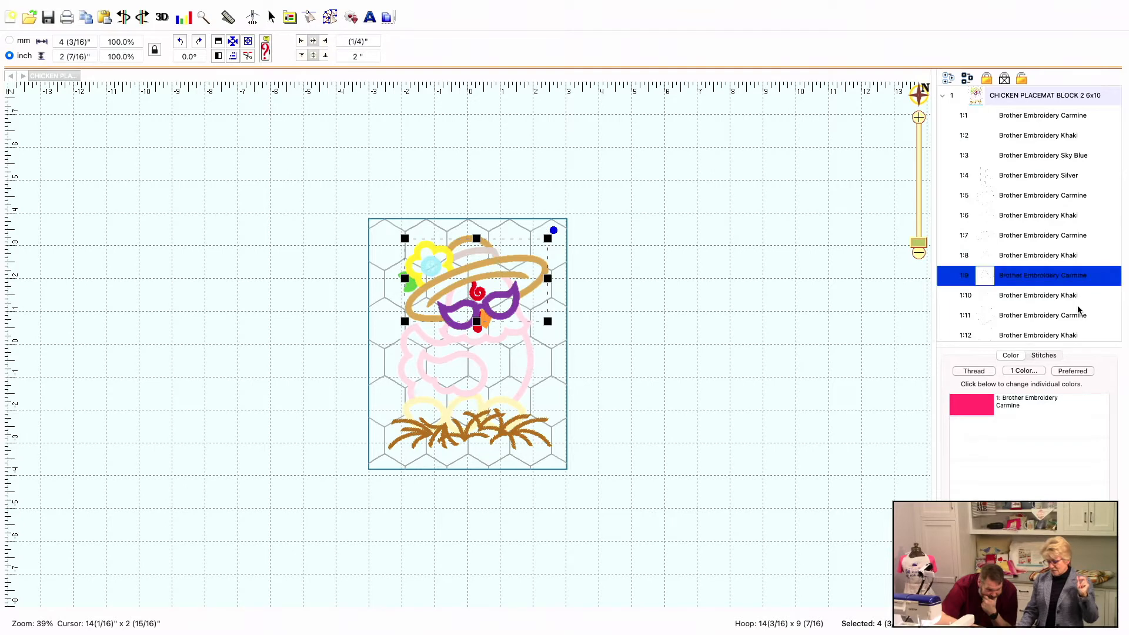
pyautogui.click(1082, 317)
pyautogui.click(1081, 331)
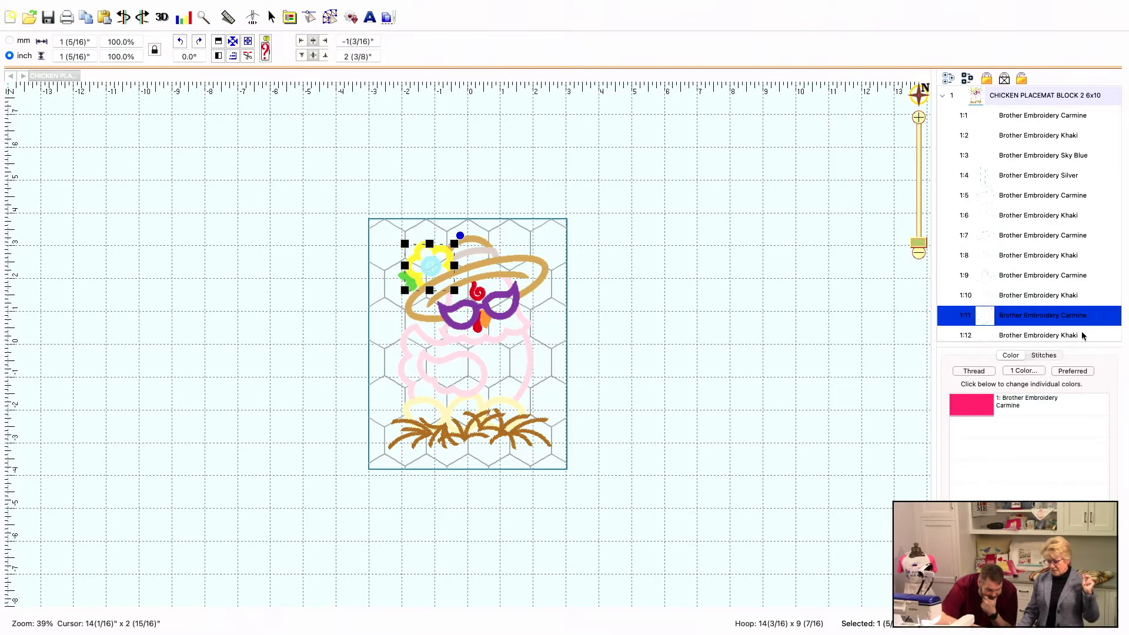
# Examine color stops 1:13 through 1:18, including the Flesh Pink body edging and the Tangerine beak
pyautogui.scroll(-5, 1080, 320)
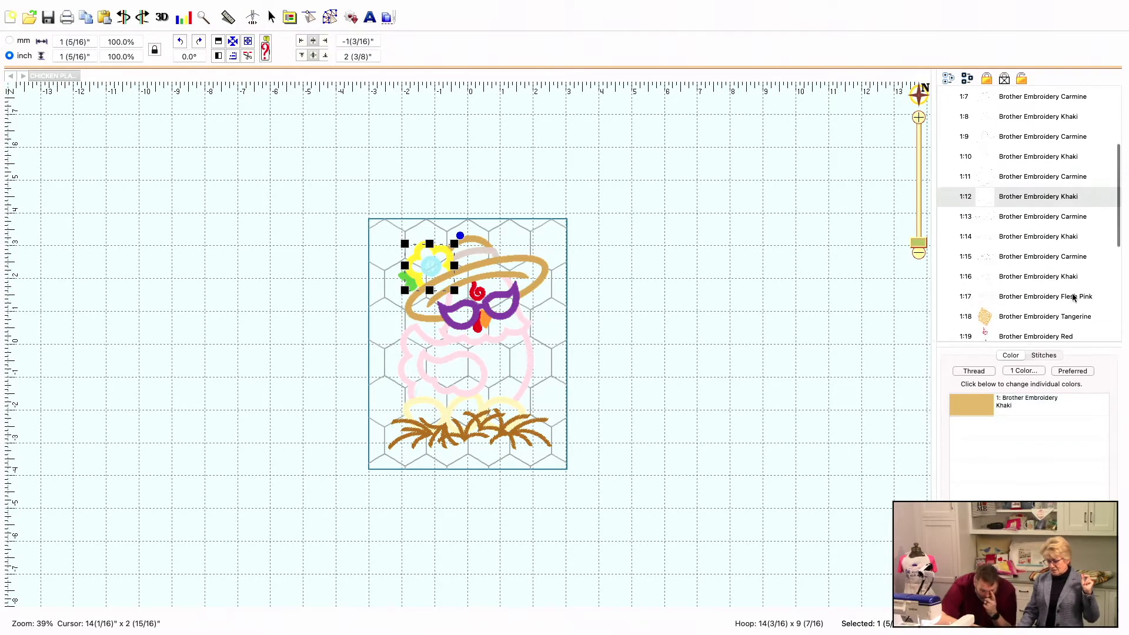
pyautogui.click(1067, 219)
pyautogui.click(1067, 237)
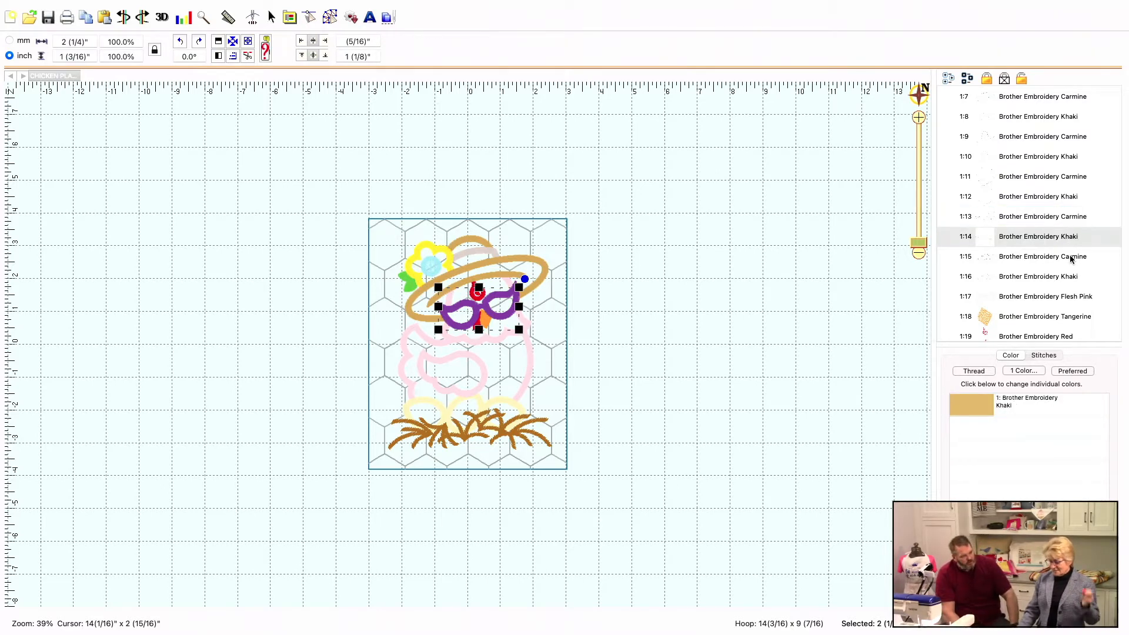
pyautogui.click(1071, 257)
pyautogui.click(1071, 276)
pyautogui.click(1075, 298)
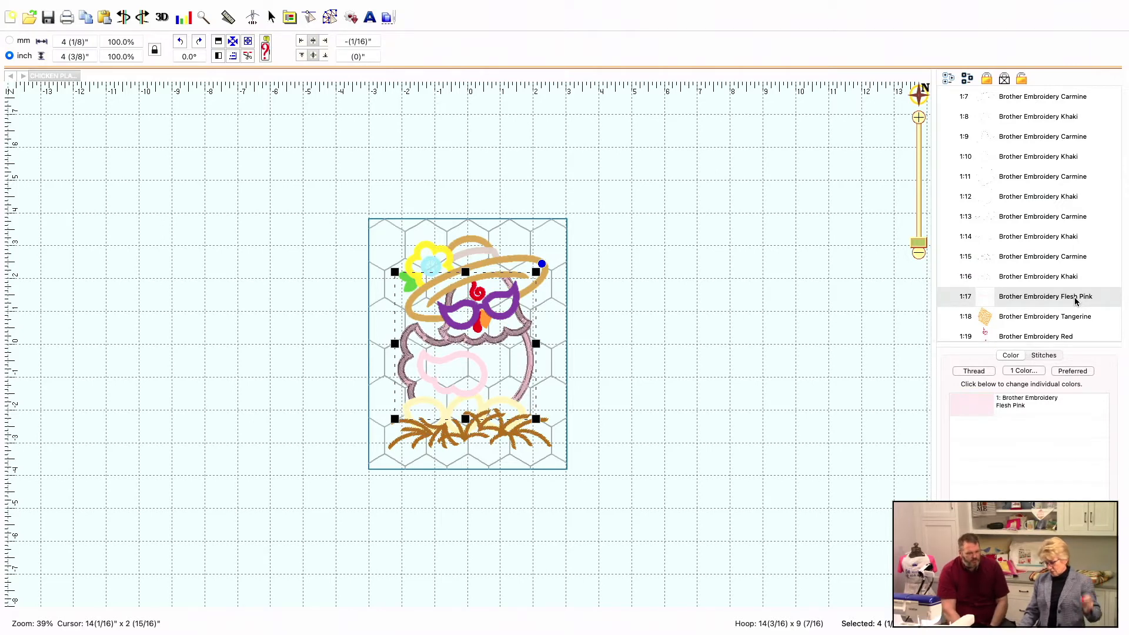
pyautogui.click(1046, 317)
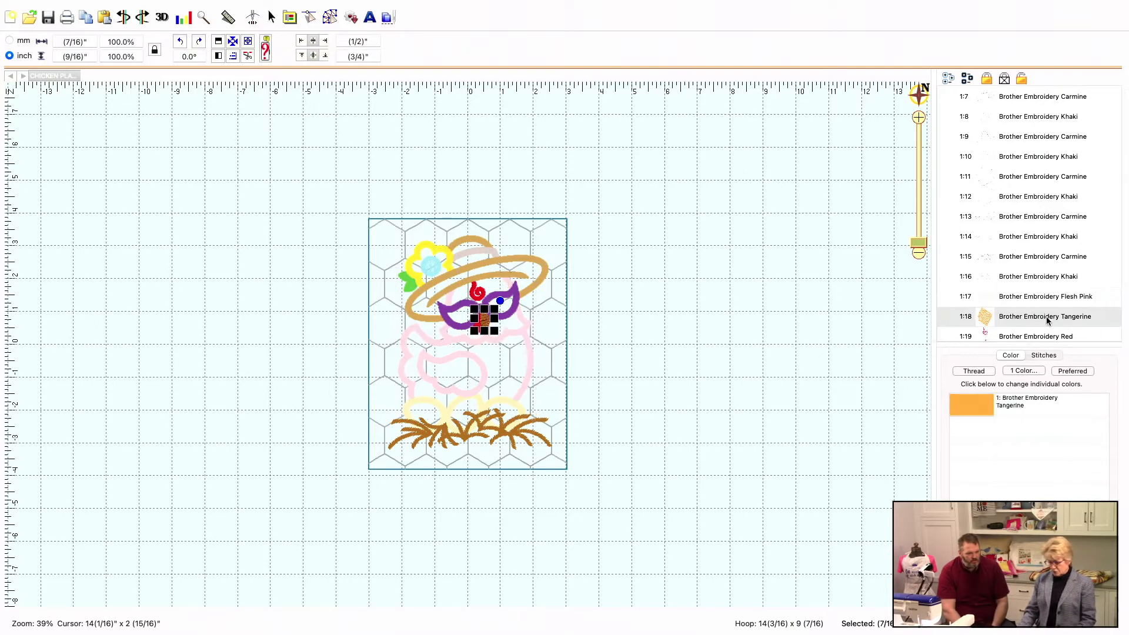
pyautogui.scroll(5, 1066, 238)
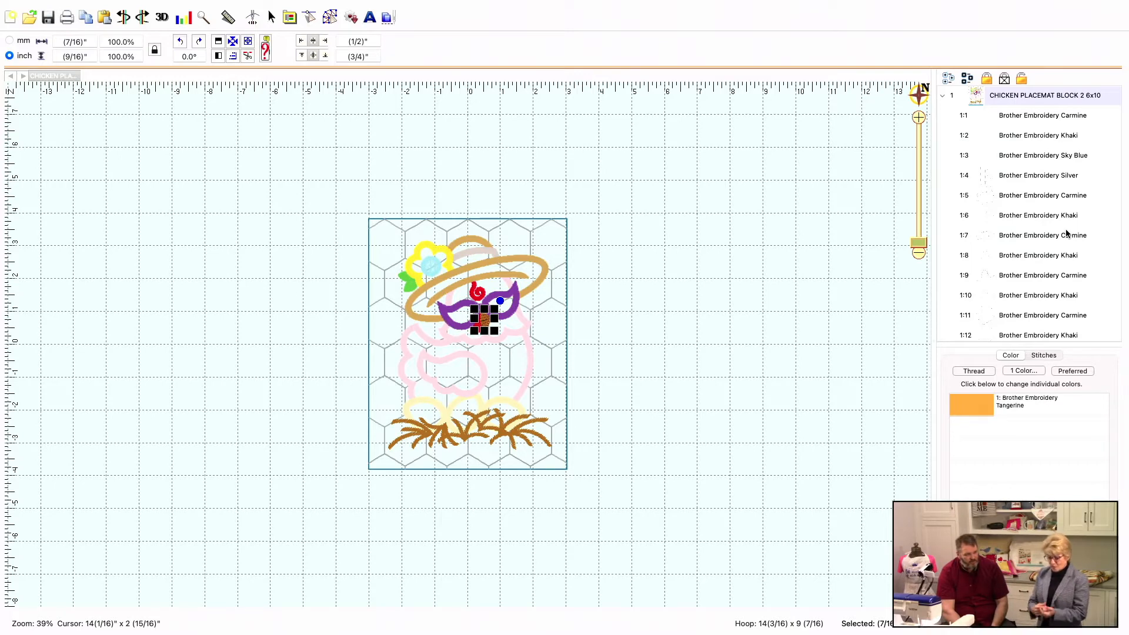
pyautogui.scroll(-2, 1068, 233)
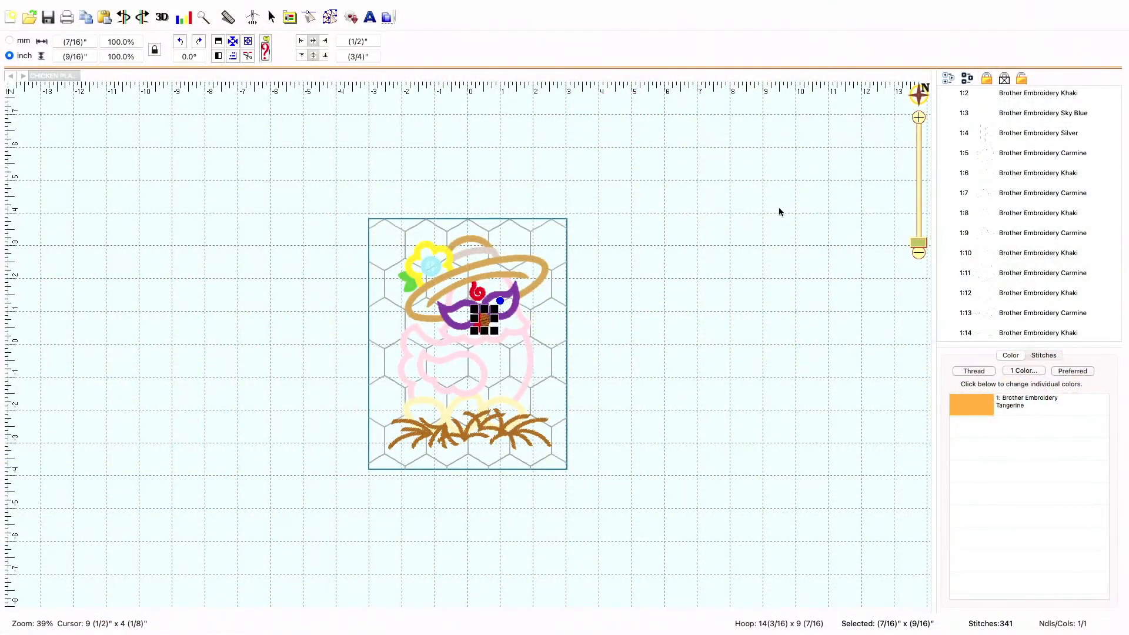
# Start the stitch simulator and advance through the body and hat outlines as far as the flower outline
pyautogui.click(254, 20)
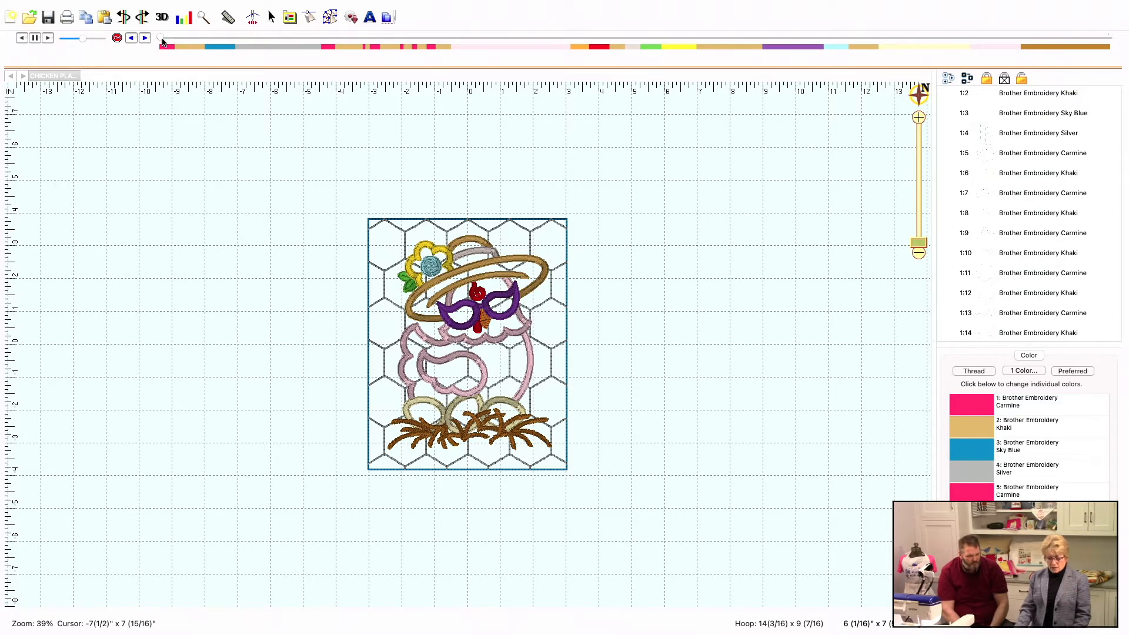
pyautogui.moveTo(162, 40); pyautogui.dragTo(328, 47)
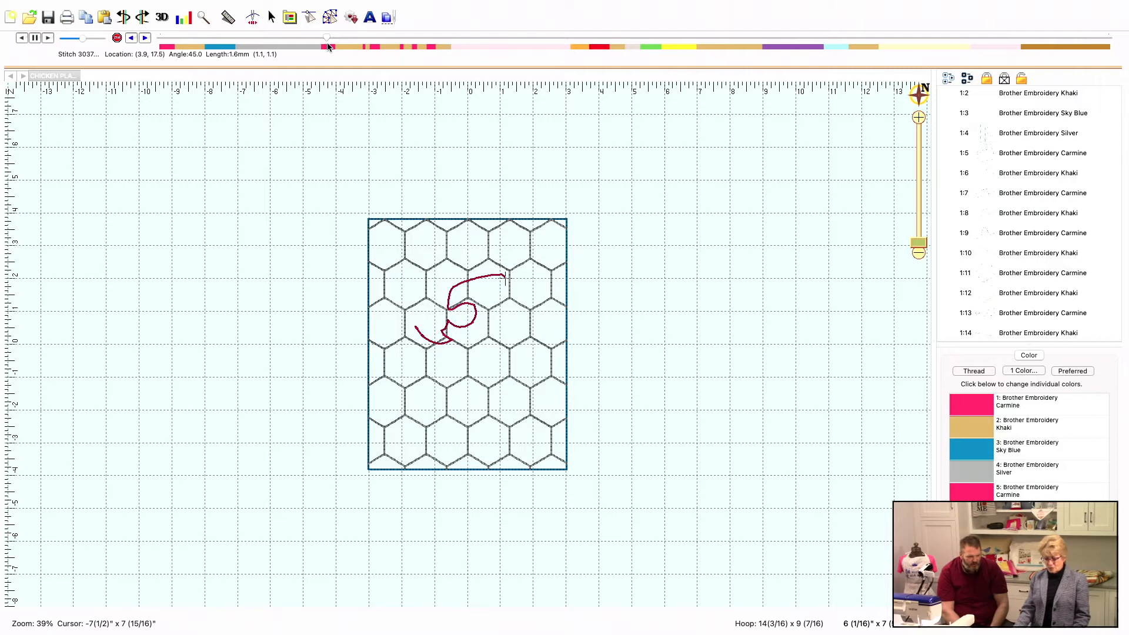
pyautogui.moveTo(329, 47); pyautogui.dragTo(382, 50)
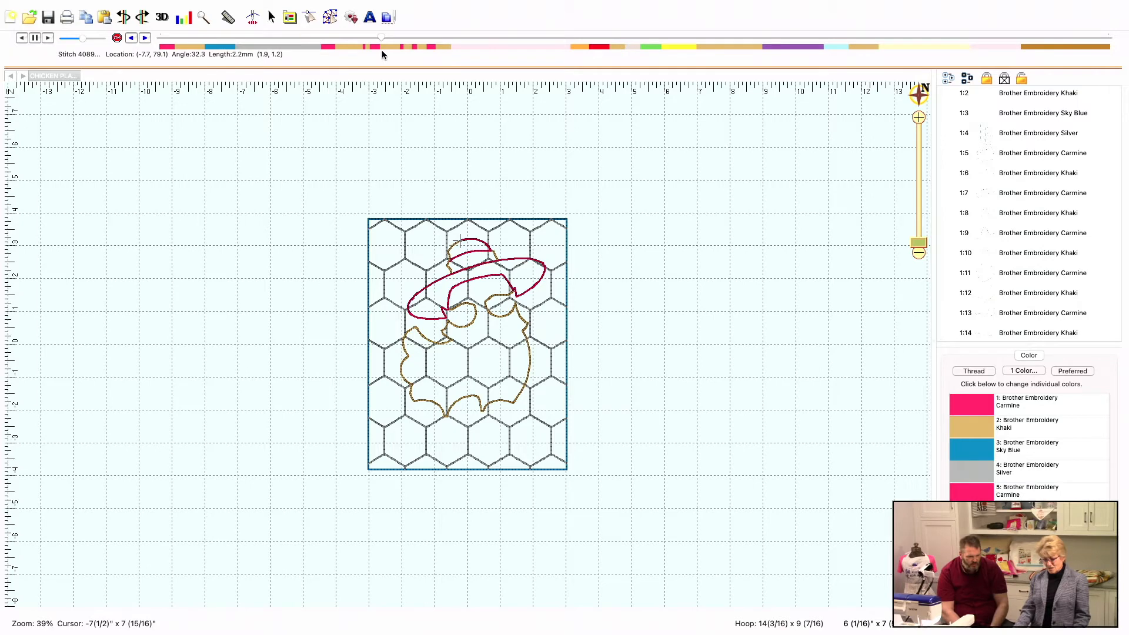
pyautogui.moveTo(382, 51); pyautogui.dragTo(408, 54)
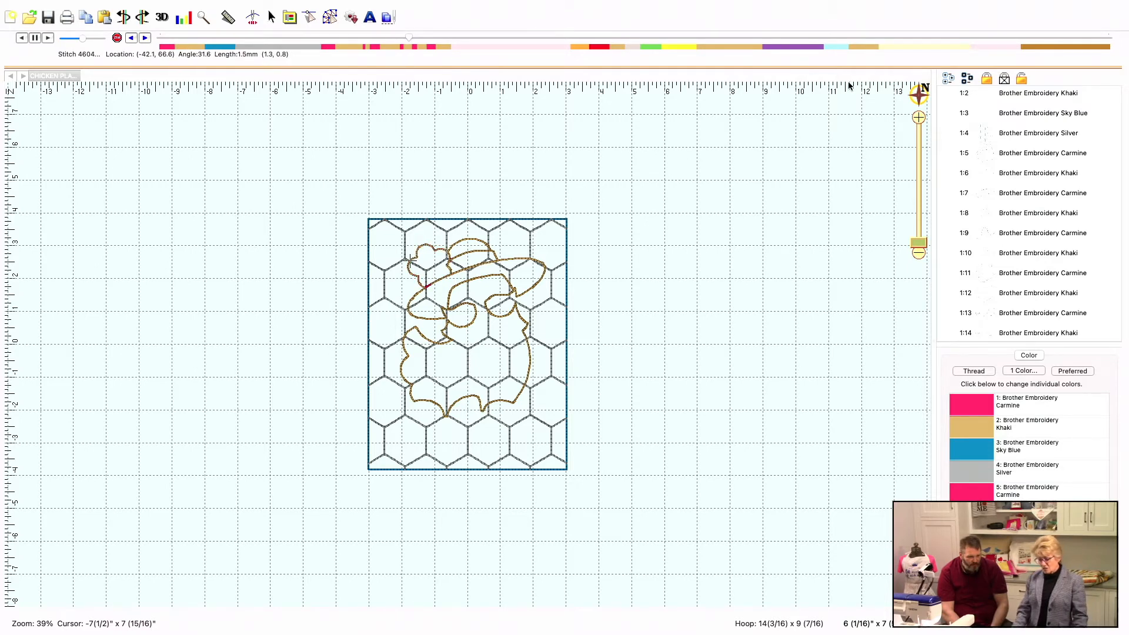
# Set the applique style of color stop 1:6, the Khaki chicken body outline, to Applique Position
pyautogui.click(1007, 174)
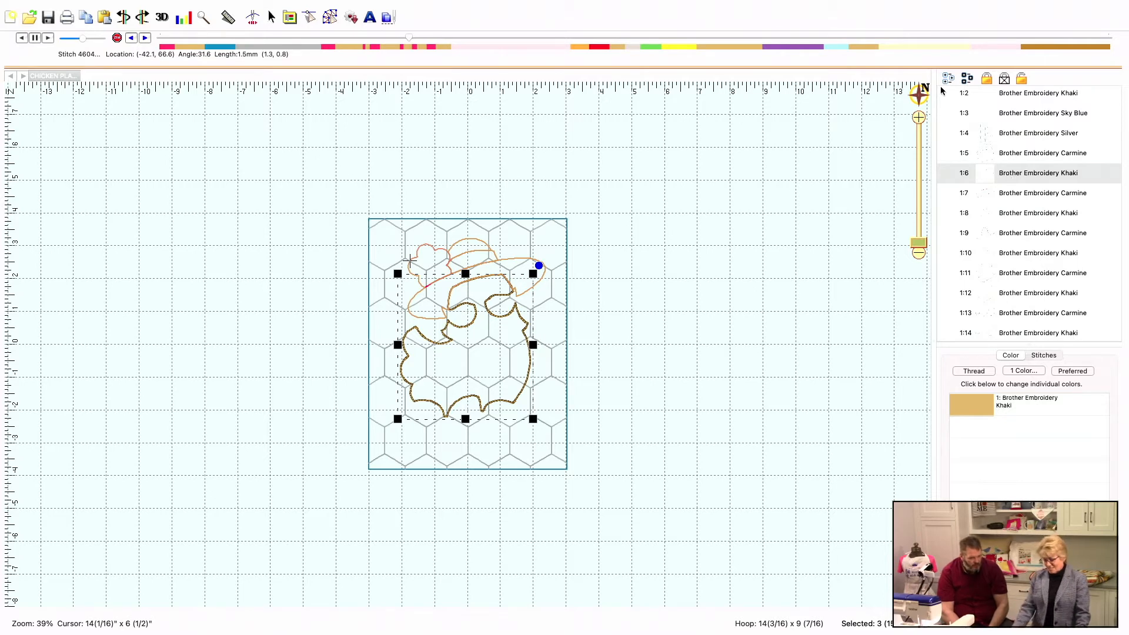
pyautogui.click(978, 412)
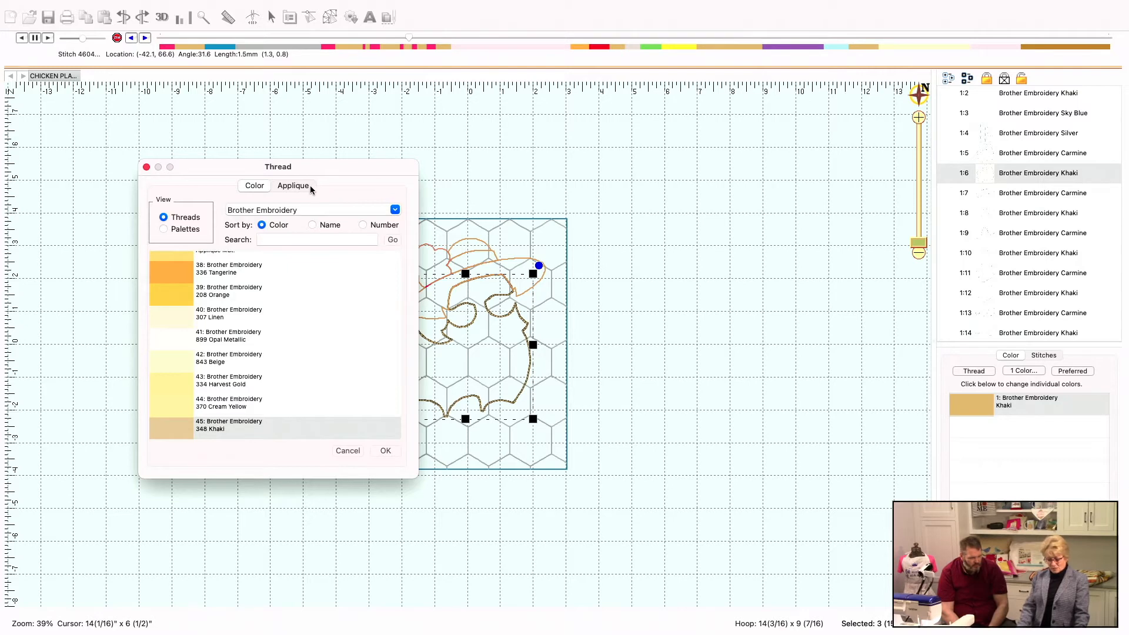
pyautogui.click(293, 186)
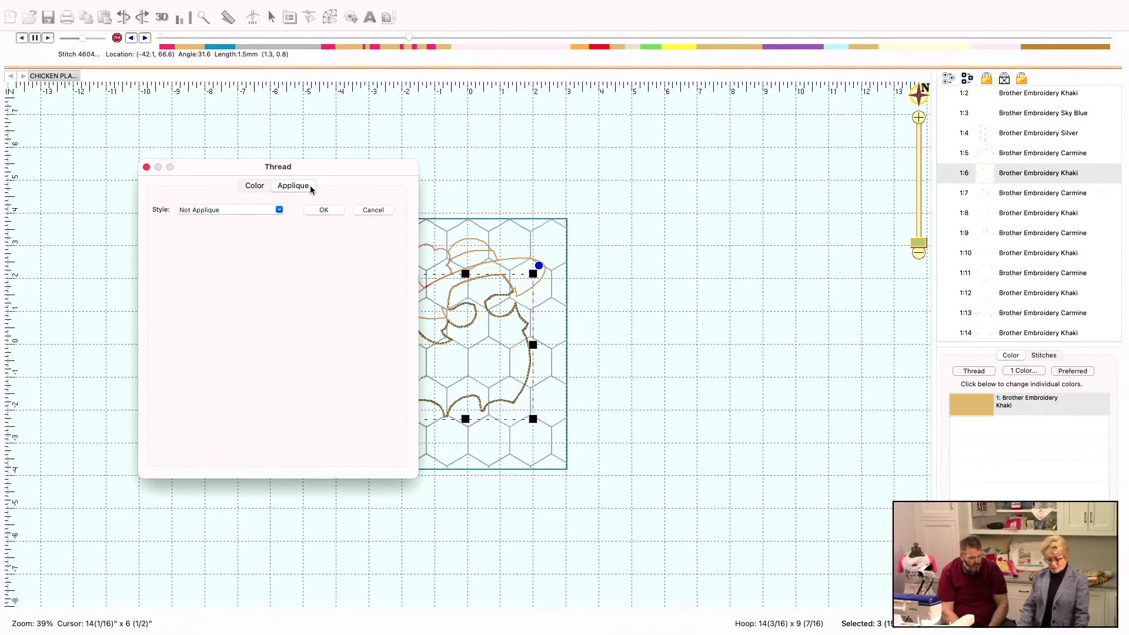
pyautogui.click(280, 212)
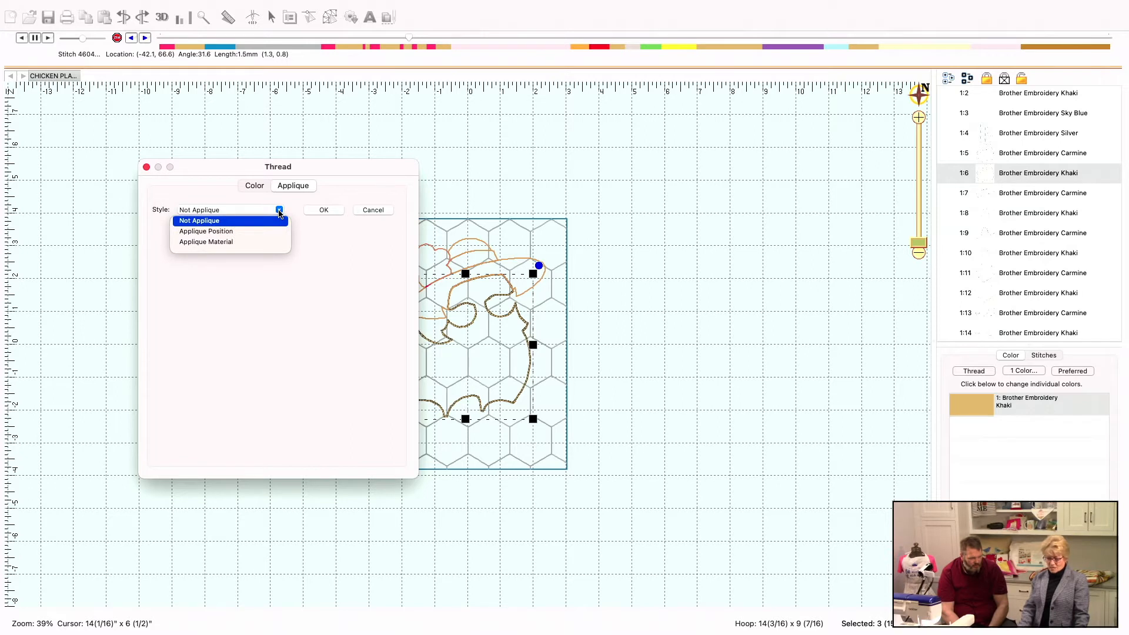
pyautogui.click(250, 233)
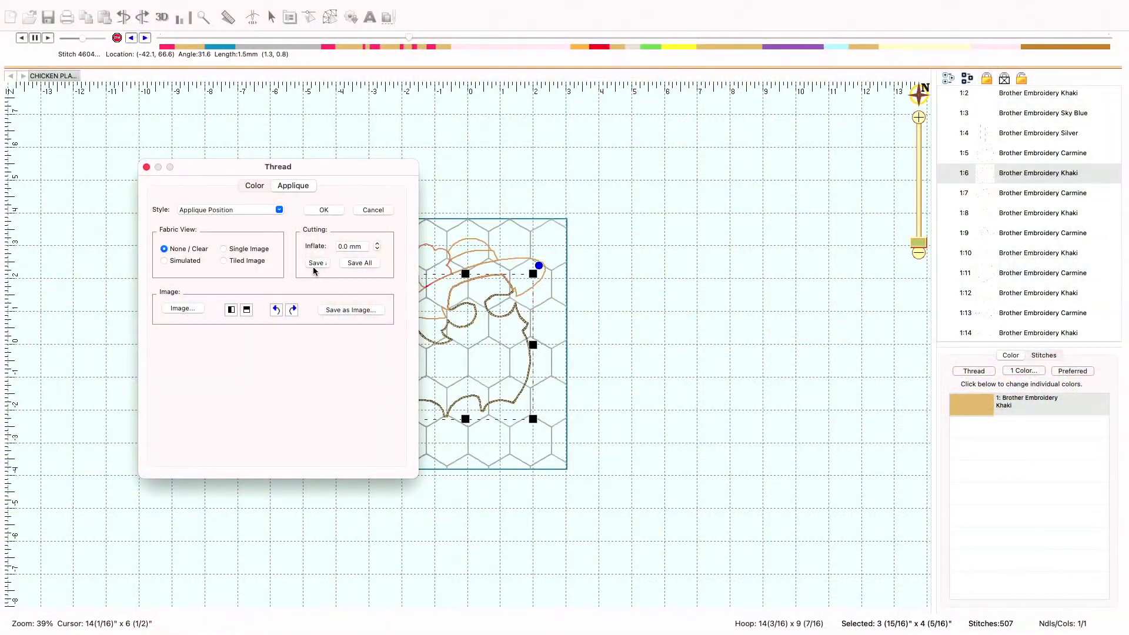
# Save the body outline's cutting file as an SVG named chicken in the chicken placemat folder, at 72 DPI
pyautogui.click(317, 263)
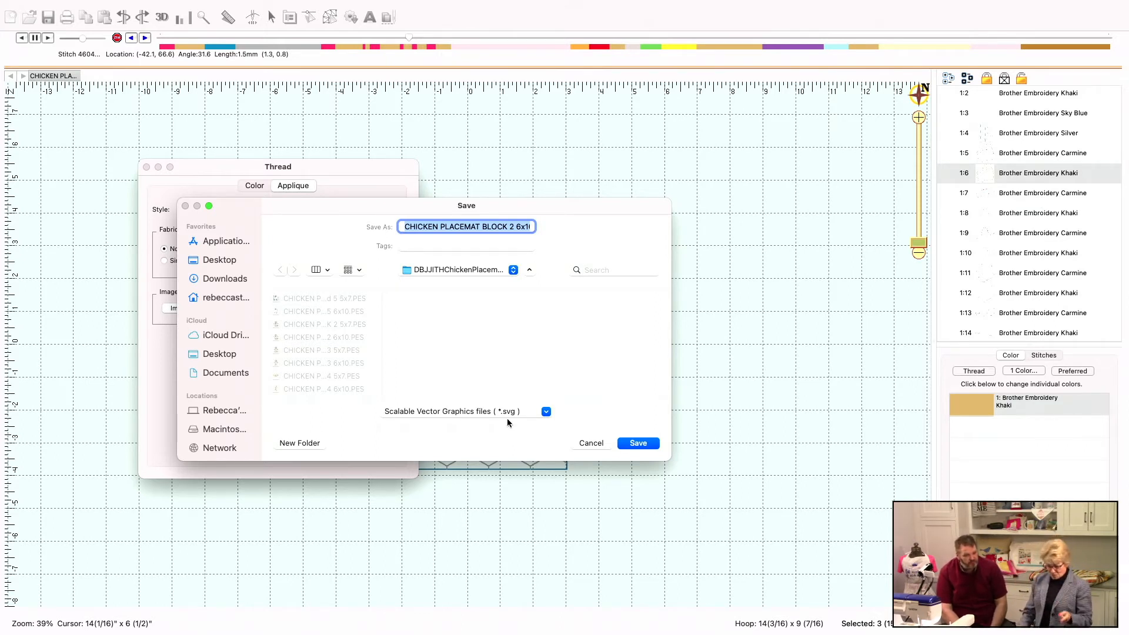
pyautogui.write('chec')
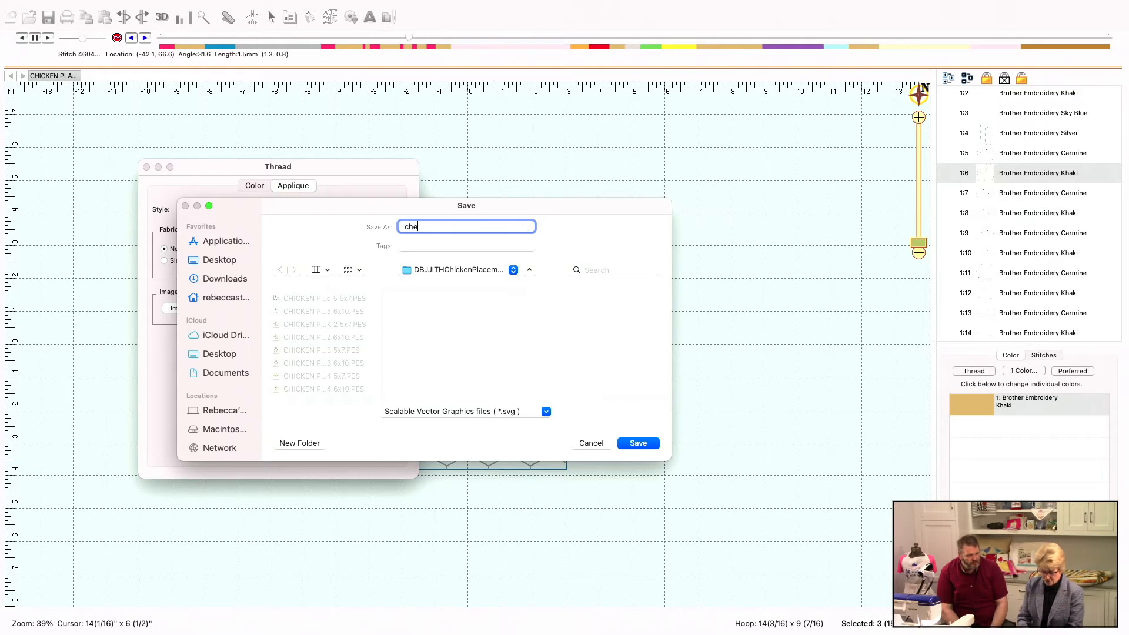
pyautogui.press('BackSpace')
pyautogui.press('BackSpace')
pyautogui.write('icken')
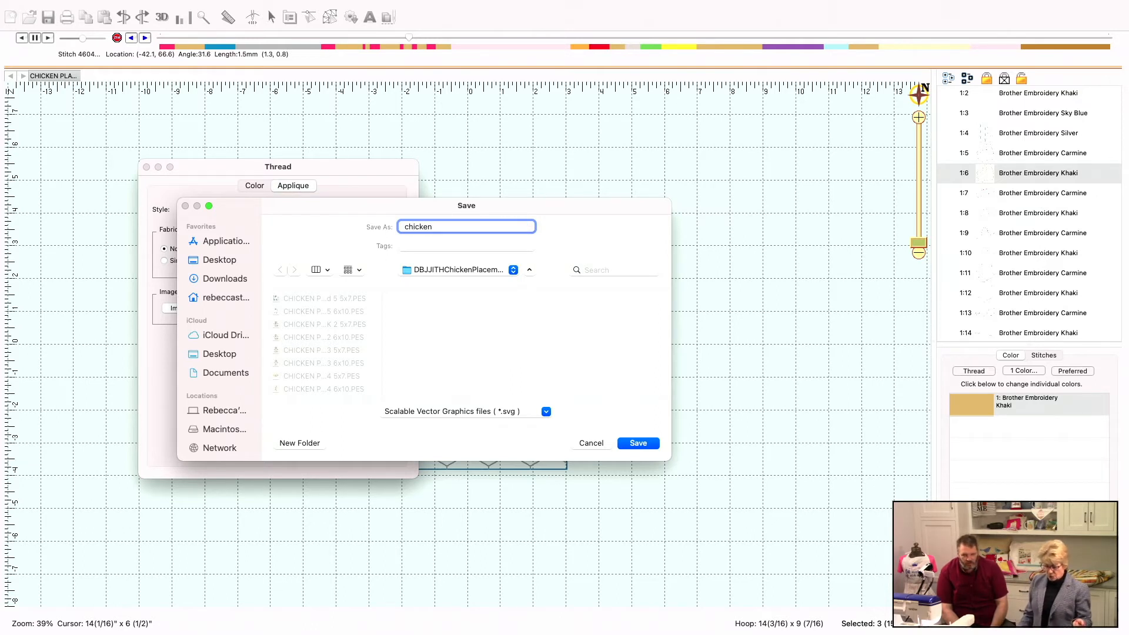
pyautogui.click(649, 446)
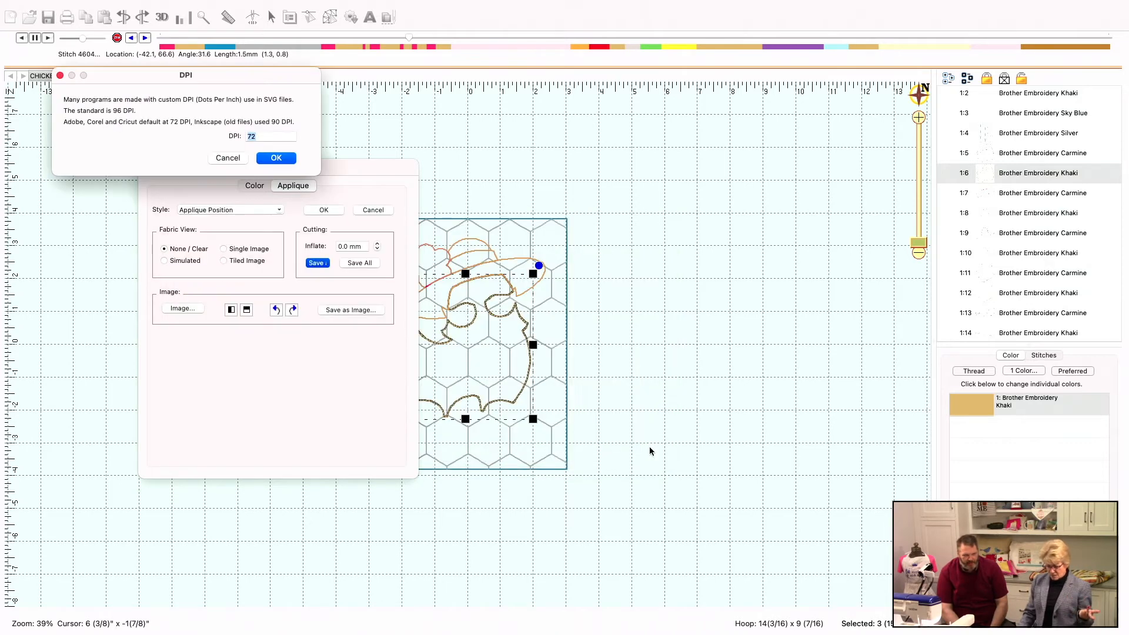
pyautogui.click(288, 159)
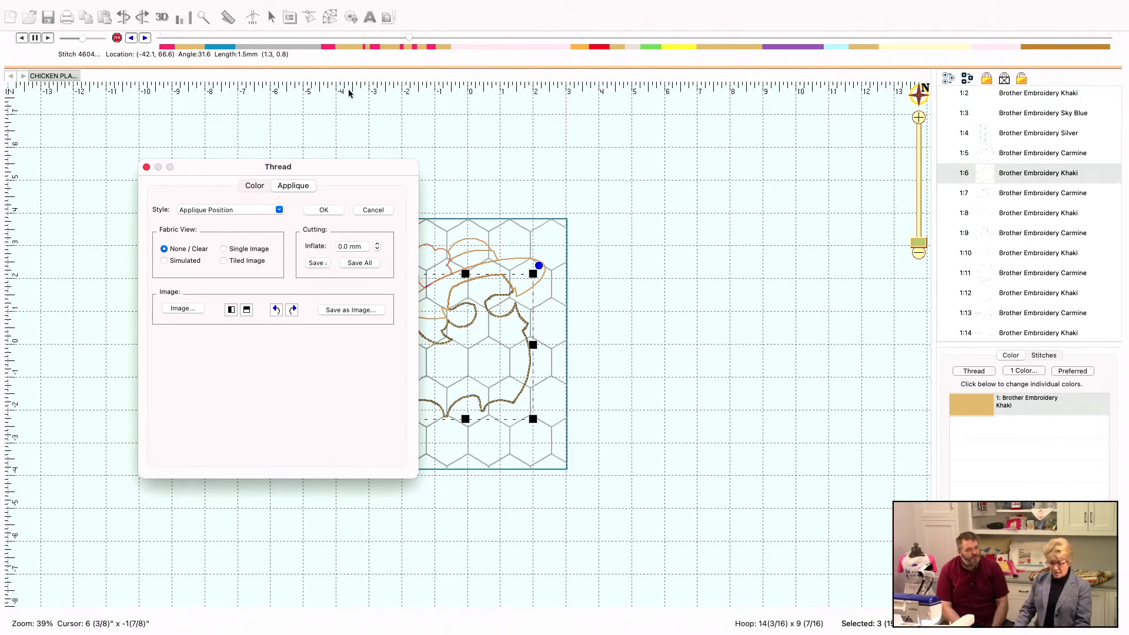
pyautogui.moveTo(351, 18)
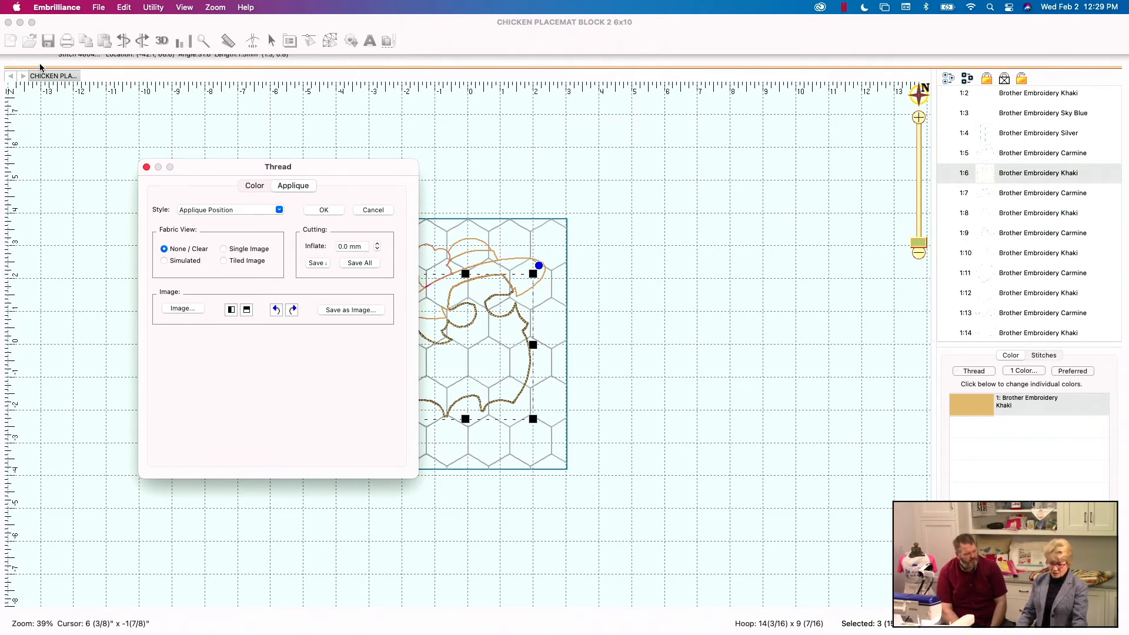
# Close the thread settings, put the embroidery design window away and switch to Cricut Design Space
pyautogui.click(147, 167)
pyautogui.click(34, 99)
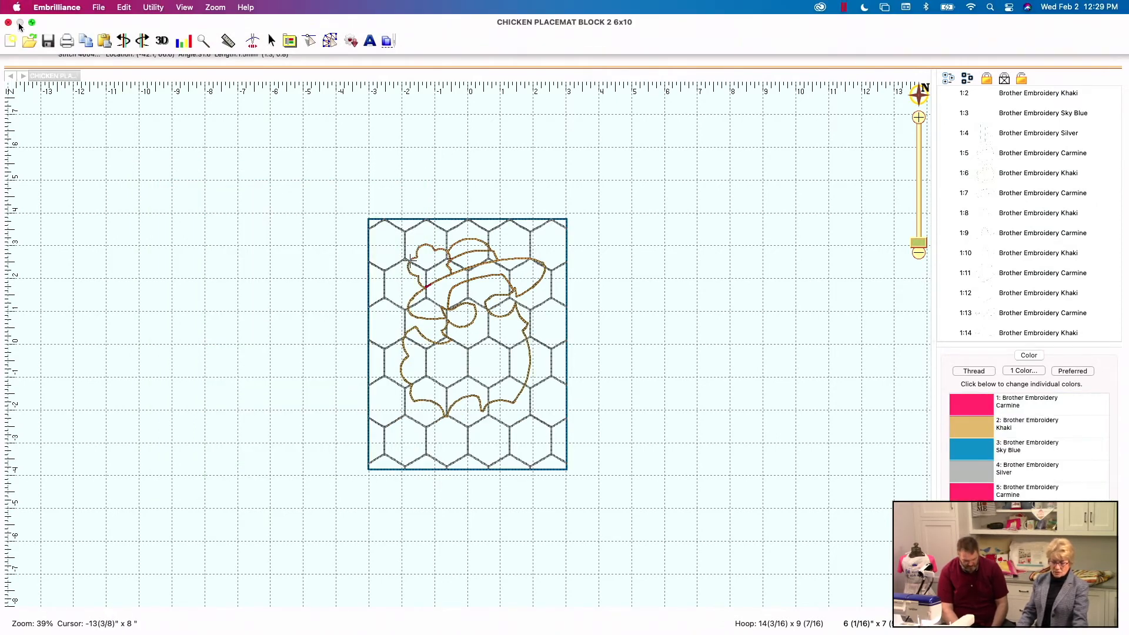
pyautogui.click(31, 22)
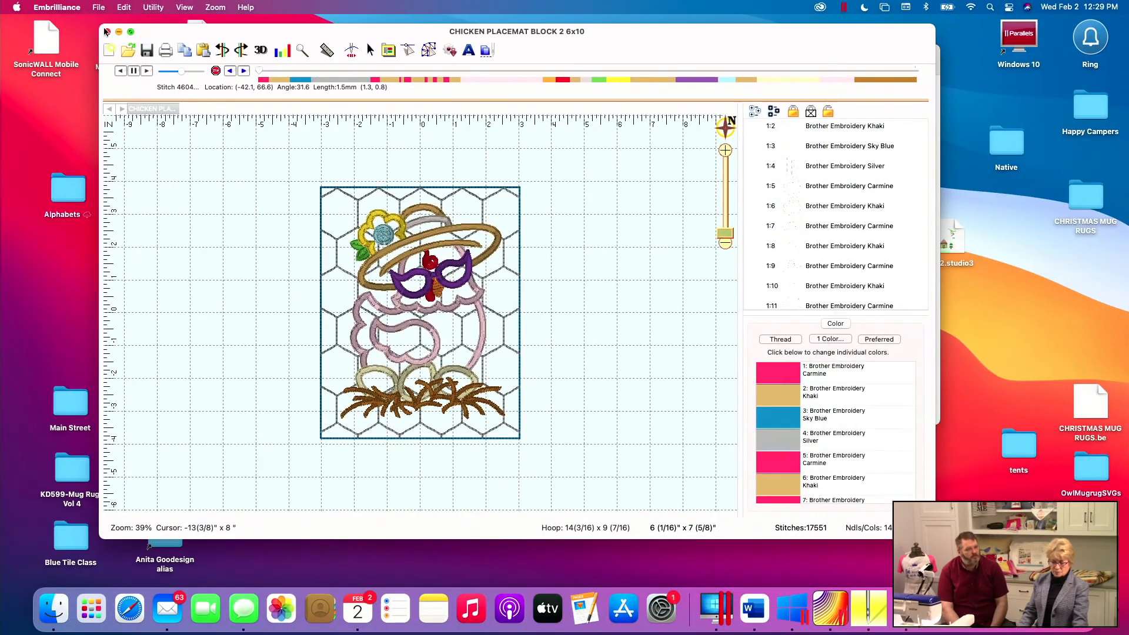
pyautogui.click(119, 33)
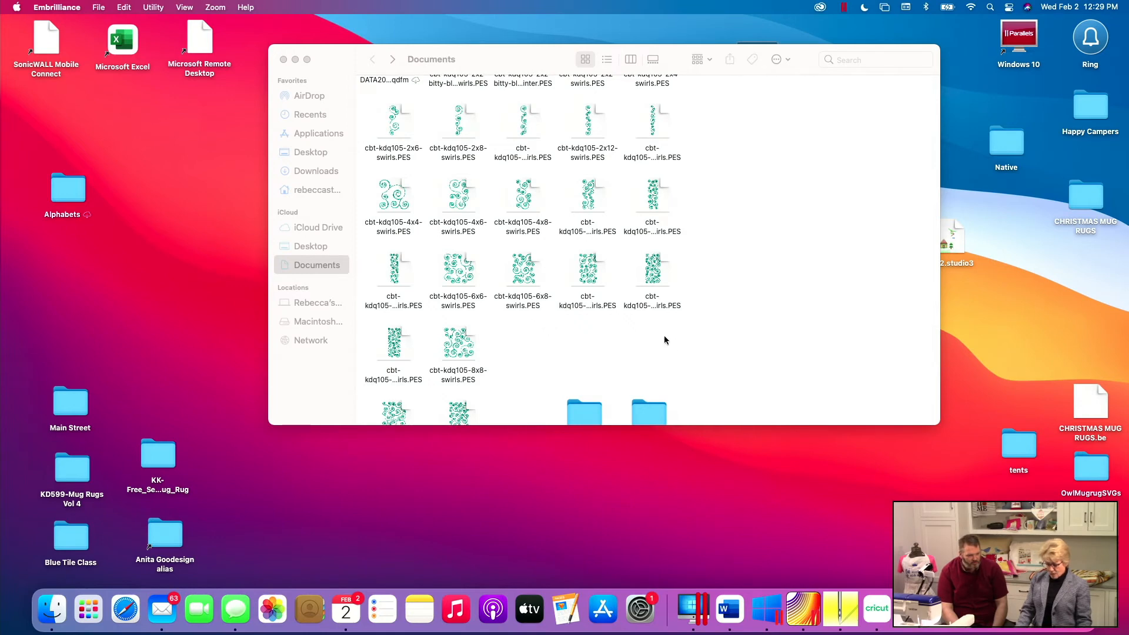
pyautogui.click(874, 596)
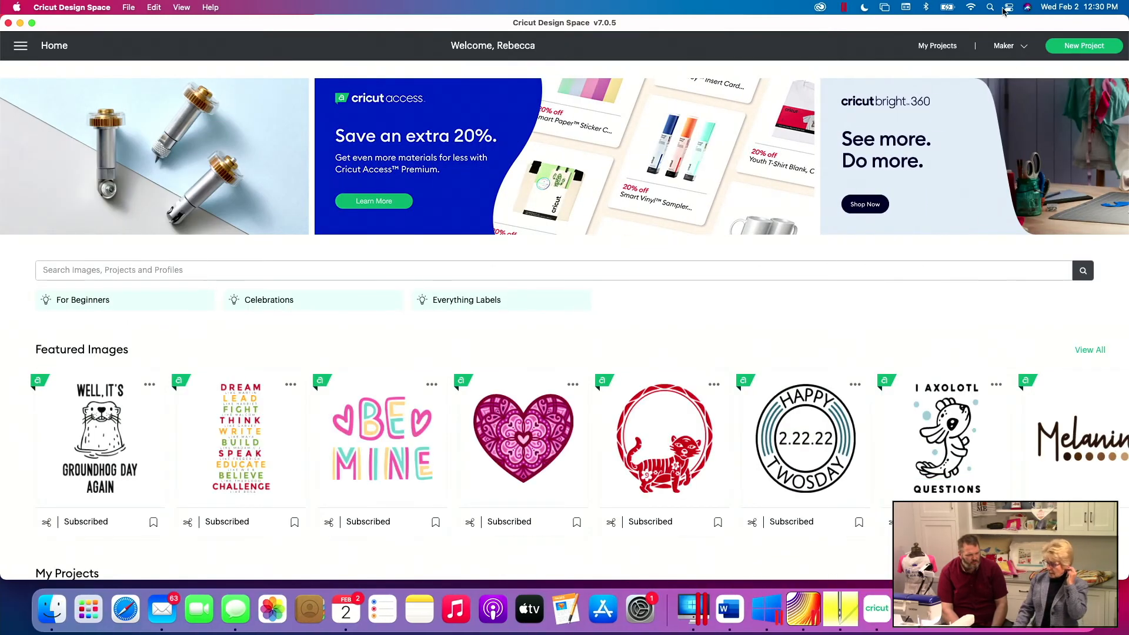
# Open a blank canvas and start an image upload by browsing for a file
pyautogui.click(941, 46)
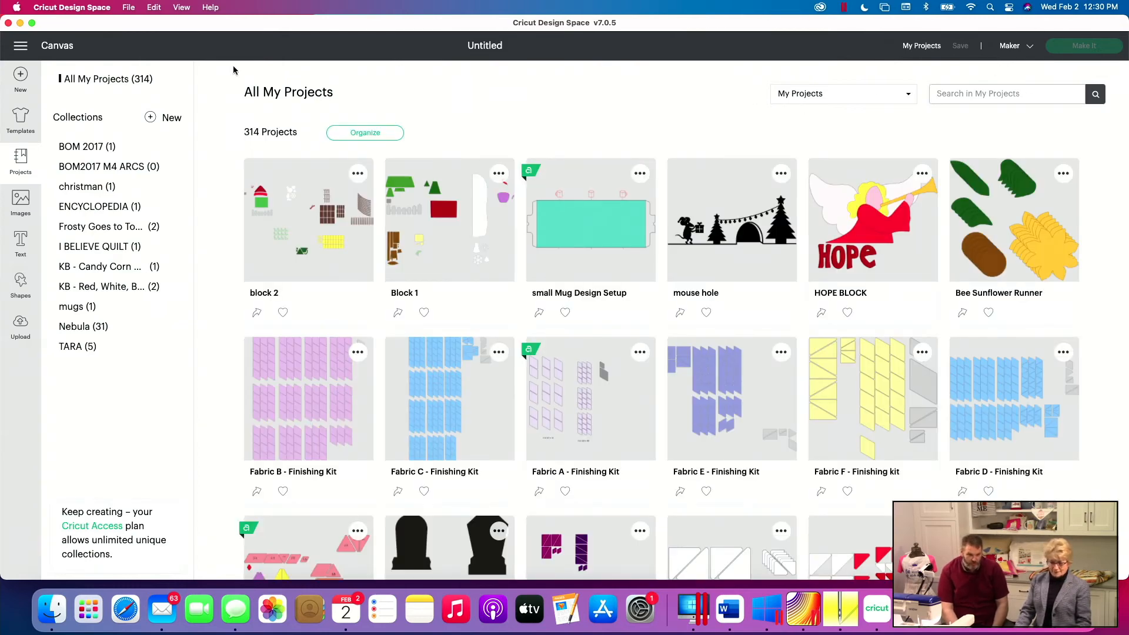
pyautogui.click(22, 78)
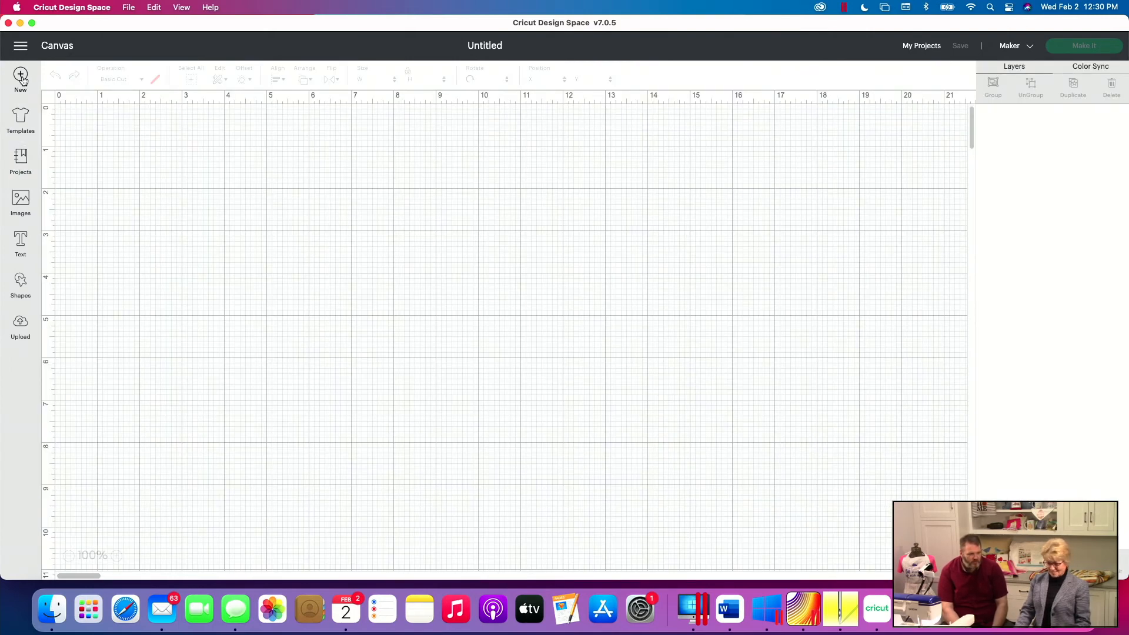
pyautogui.click(22, 326)
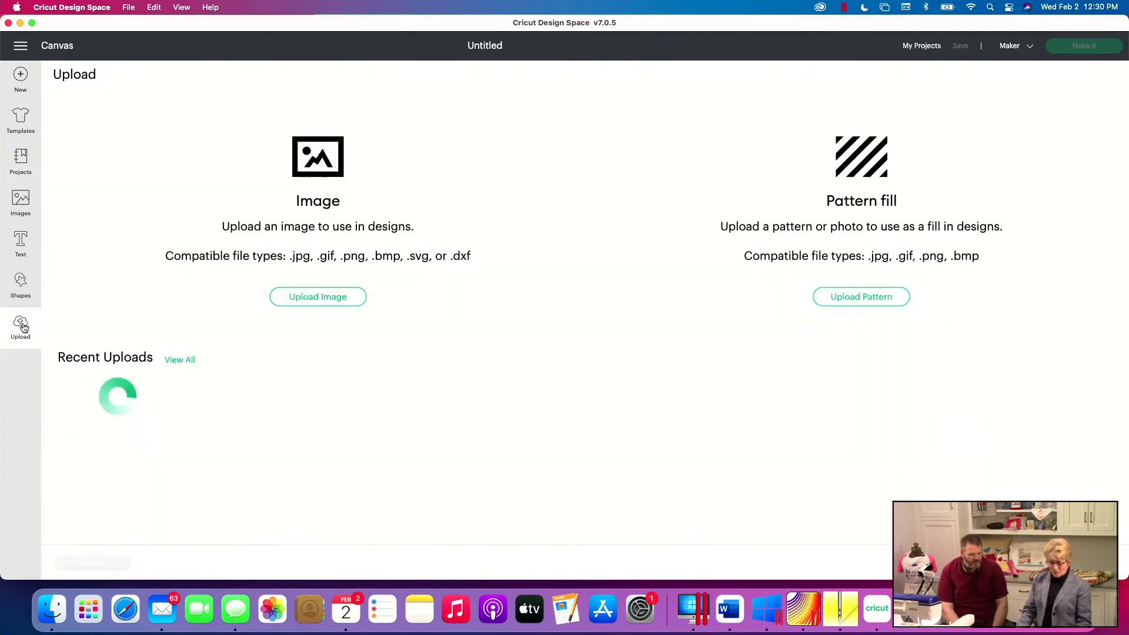
pyautogui.click(294, 298)
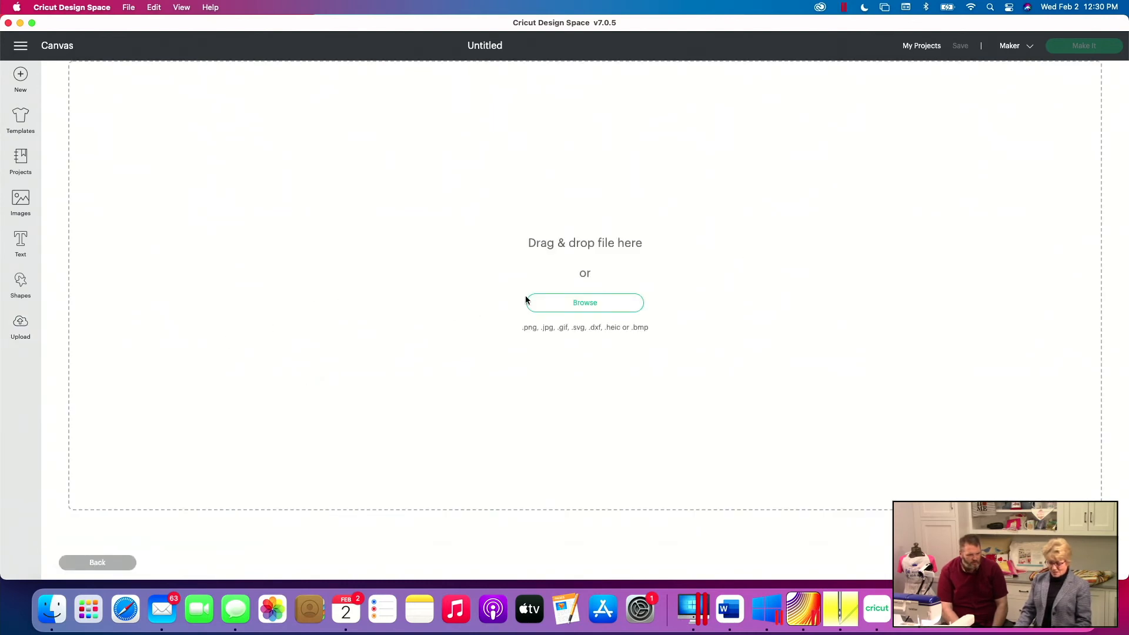
pyautogui.click(547, 307)
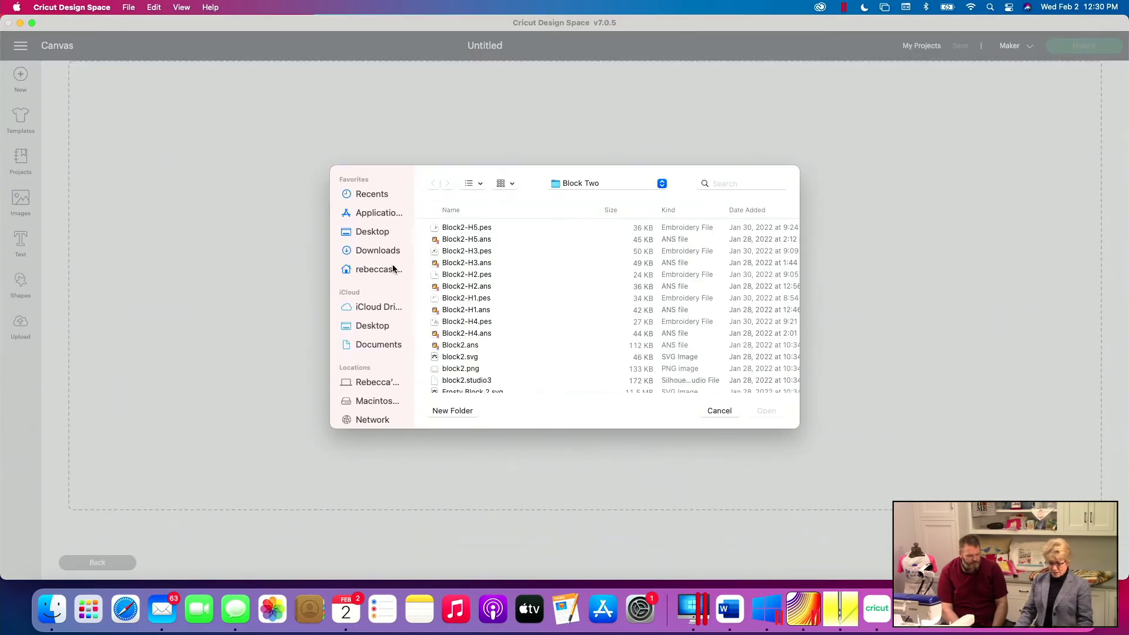
# Open chicken.SVG from the inner DBJJITHChickenPlacemat-PES folder, under Documents, JuJu Designs, Chickens, as the image for upload
pyautogui.click(370, 344)
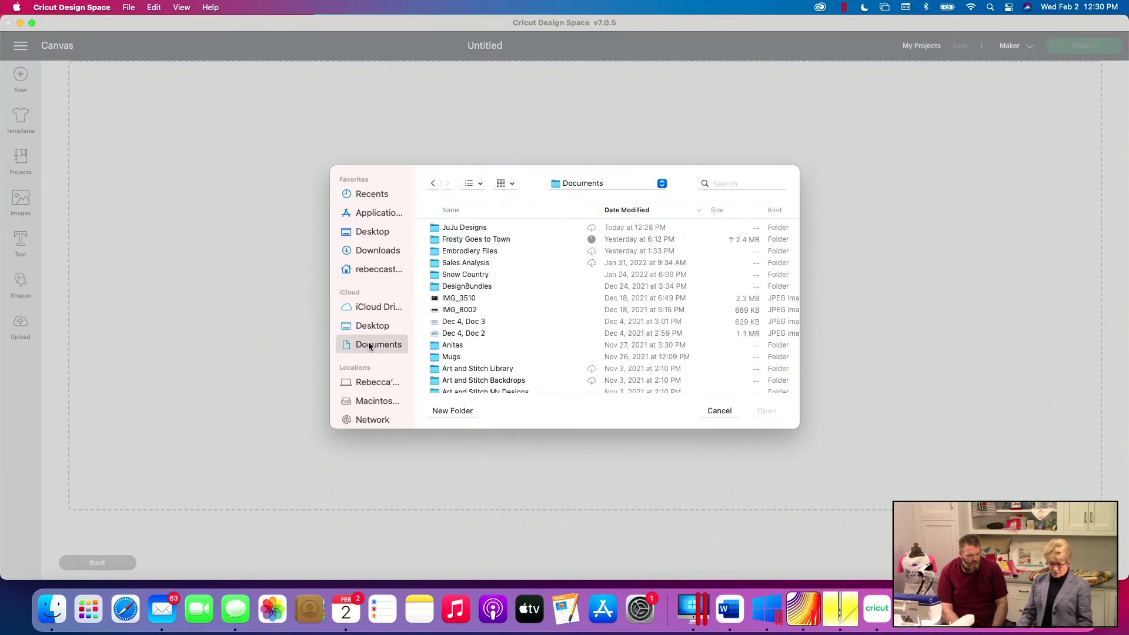
pyautogui.doubleClick(465, 229)
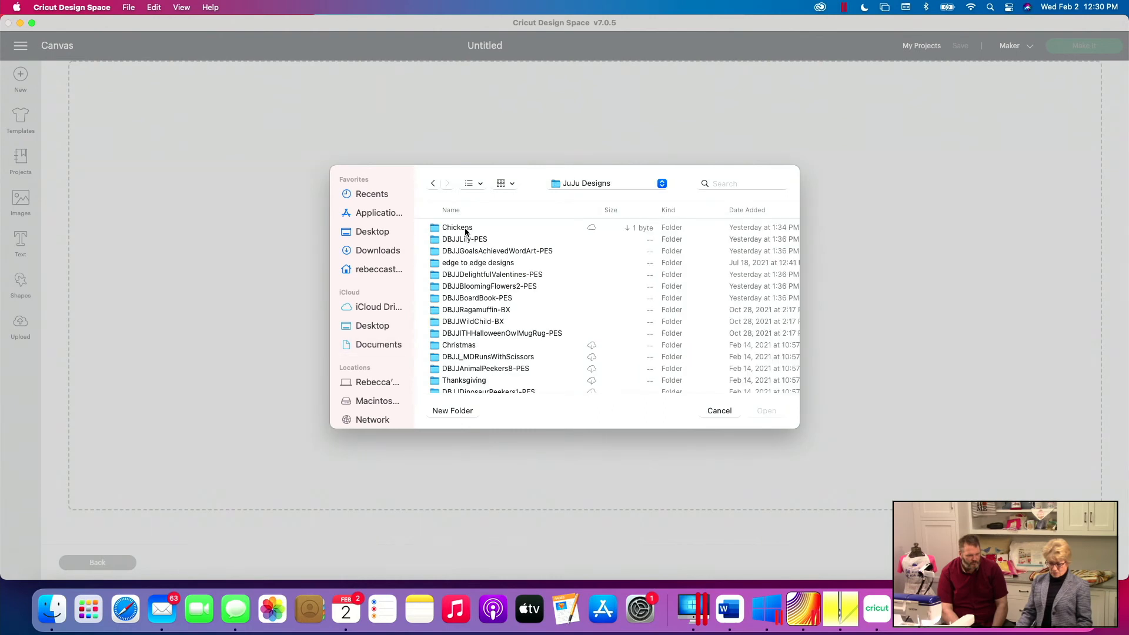
pyautogui.doubleClick(465, 228)
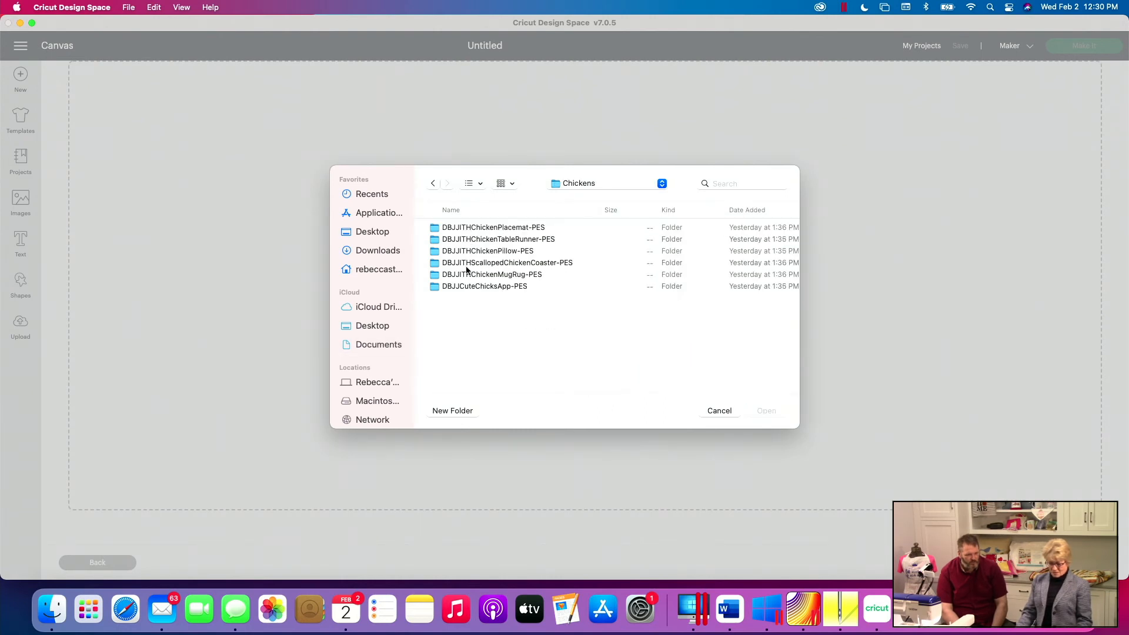
pyautogui.doubleClick(454, 229)
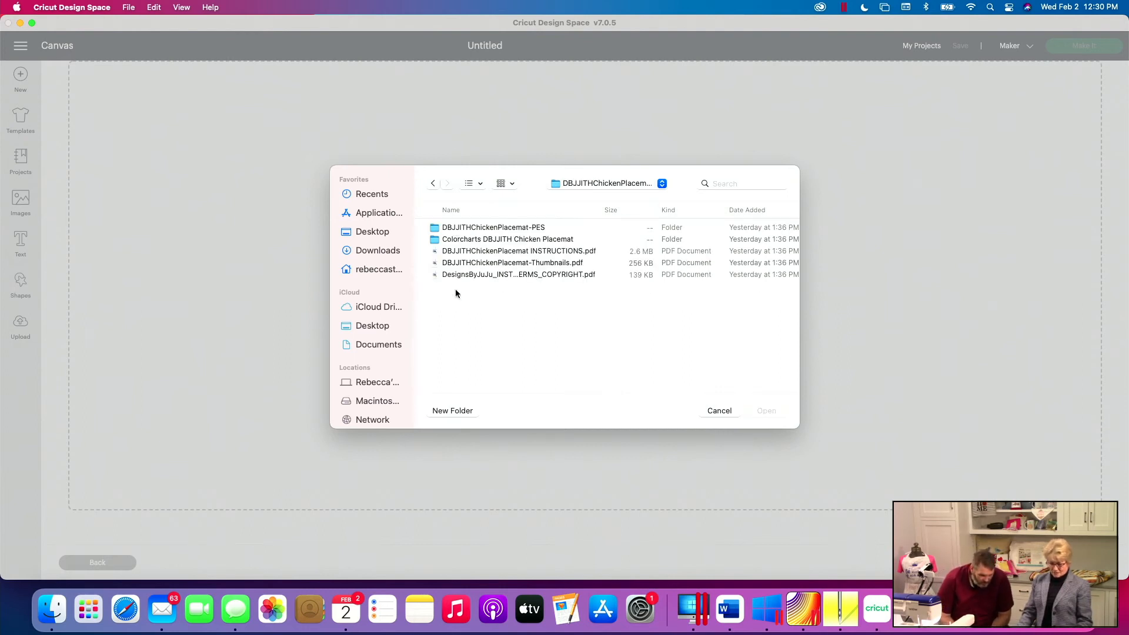
pyautogui.moveTo(800, 303); pyautogui.dragTo(933, 306)
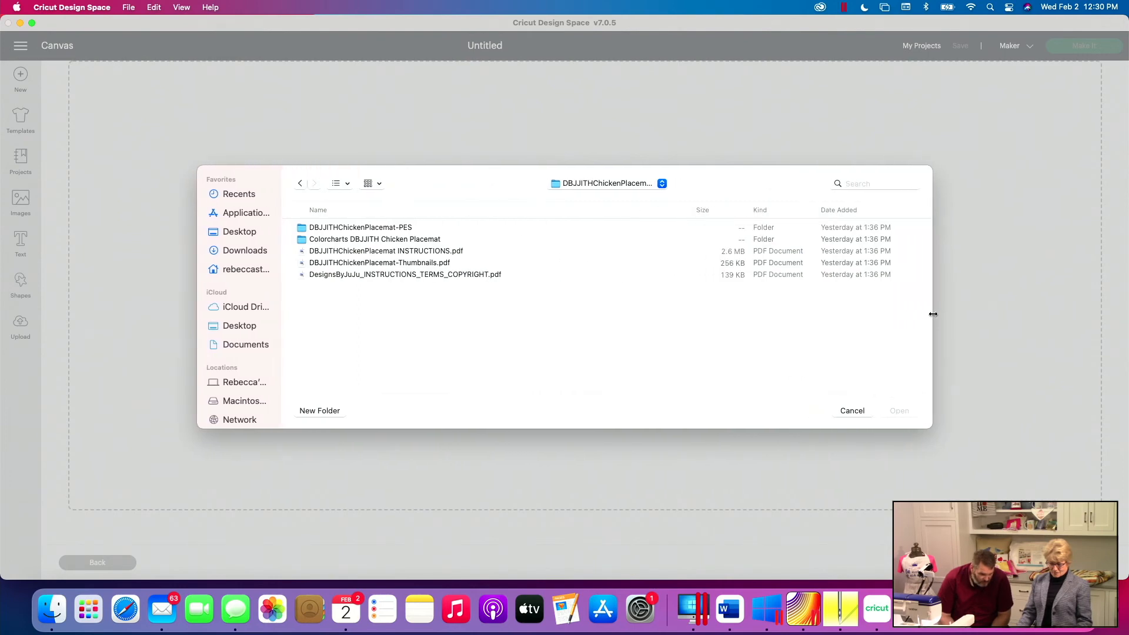
pyautogui.doubleClick(303, 229)
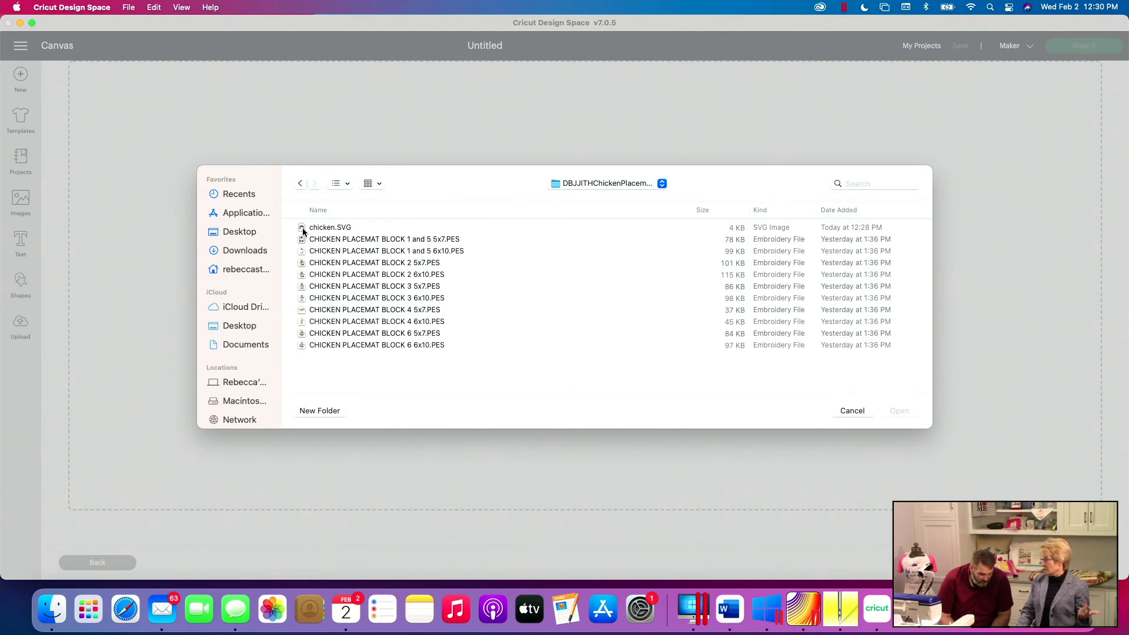
pyautogui.click(303, 229)
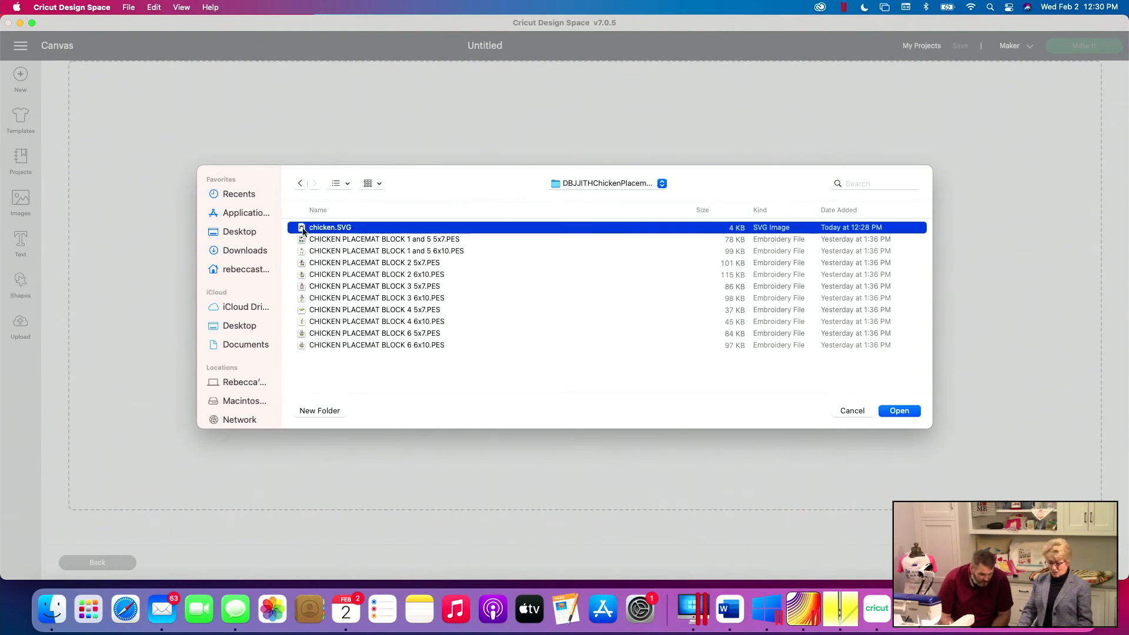
pyautogui.click(918, 414)
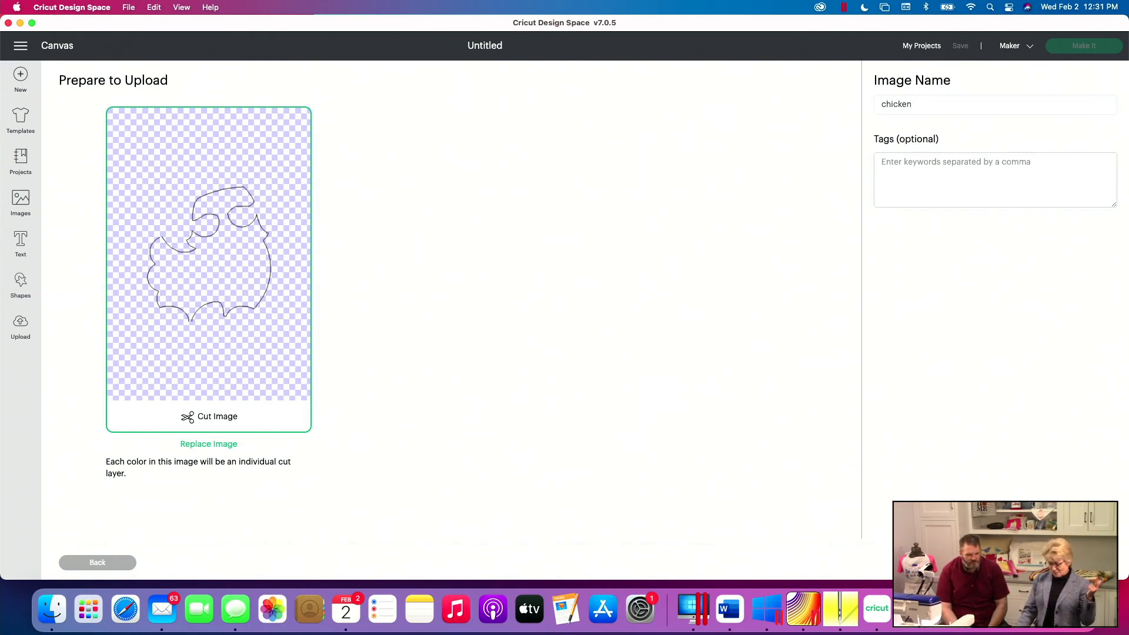
# Upload the chicken cut image and add it to the canvas
pyautogui.click(149, 445)
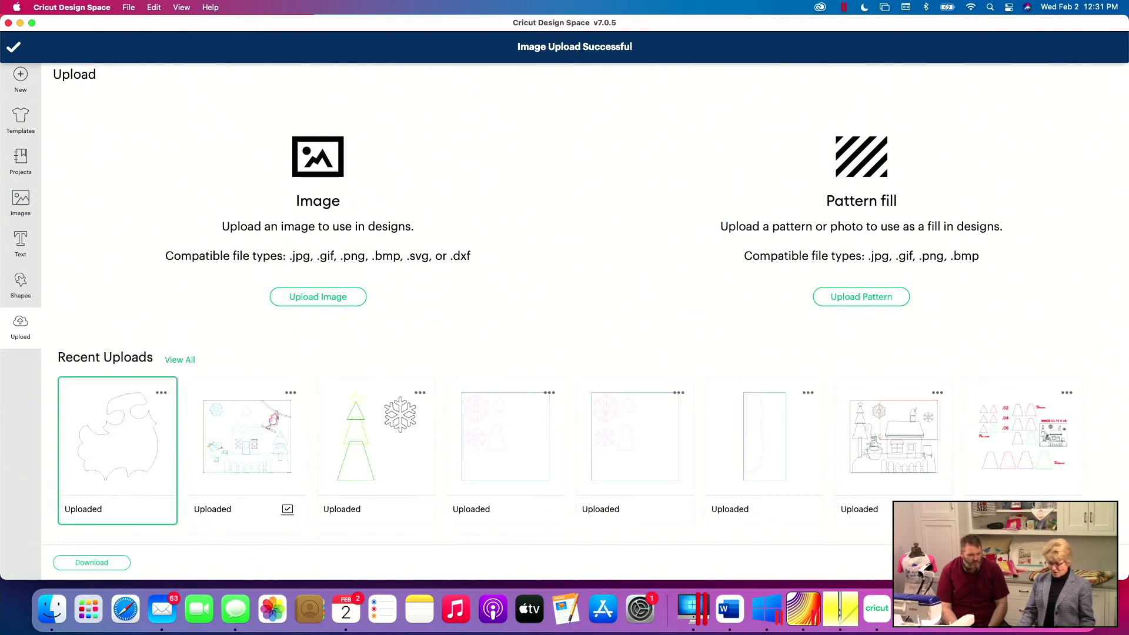
pyautogui.click(1077, 563)
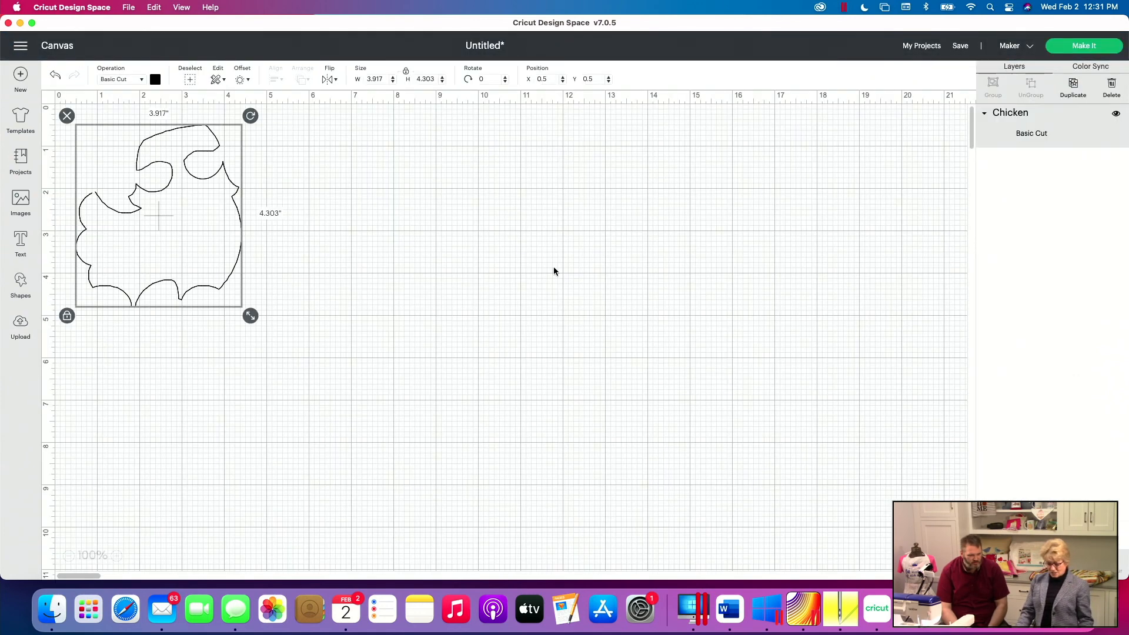